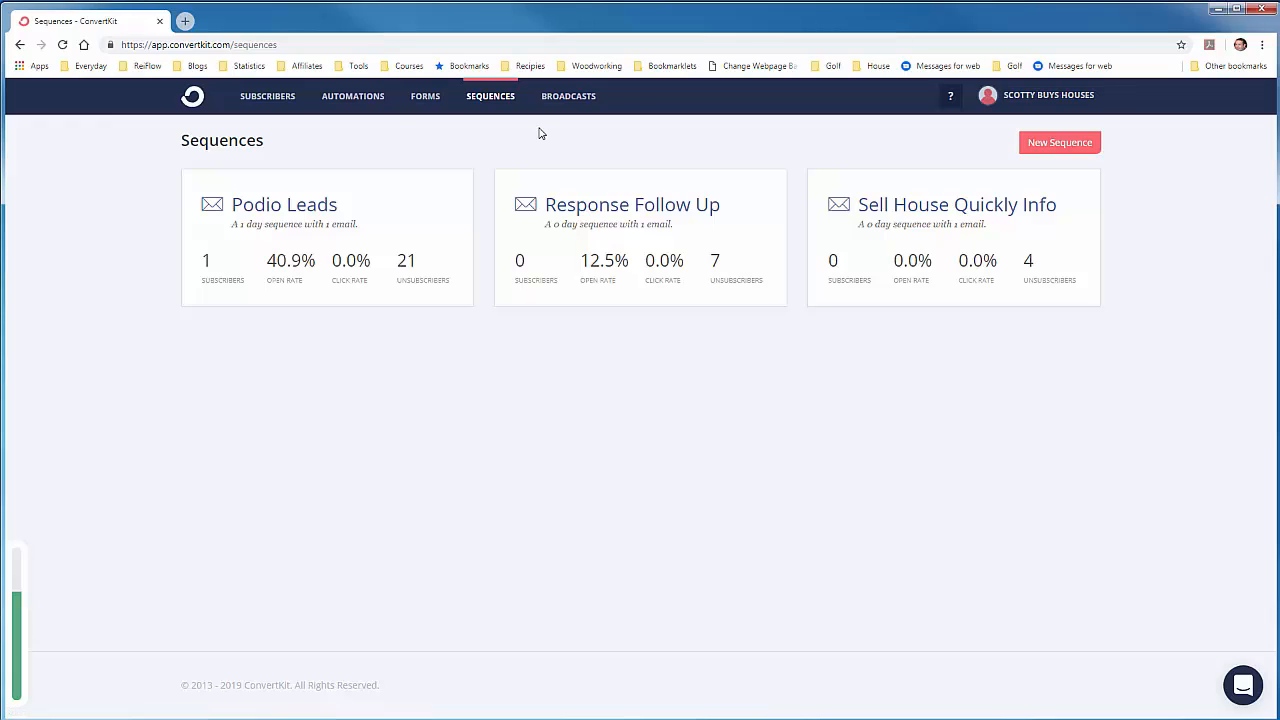
Create a new email sequence named "Podio - New Leads - Tutorial".
click(1040, 145)
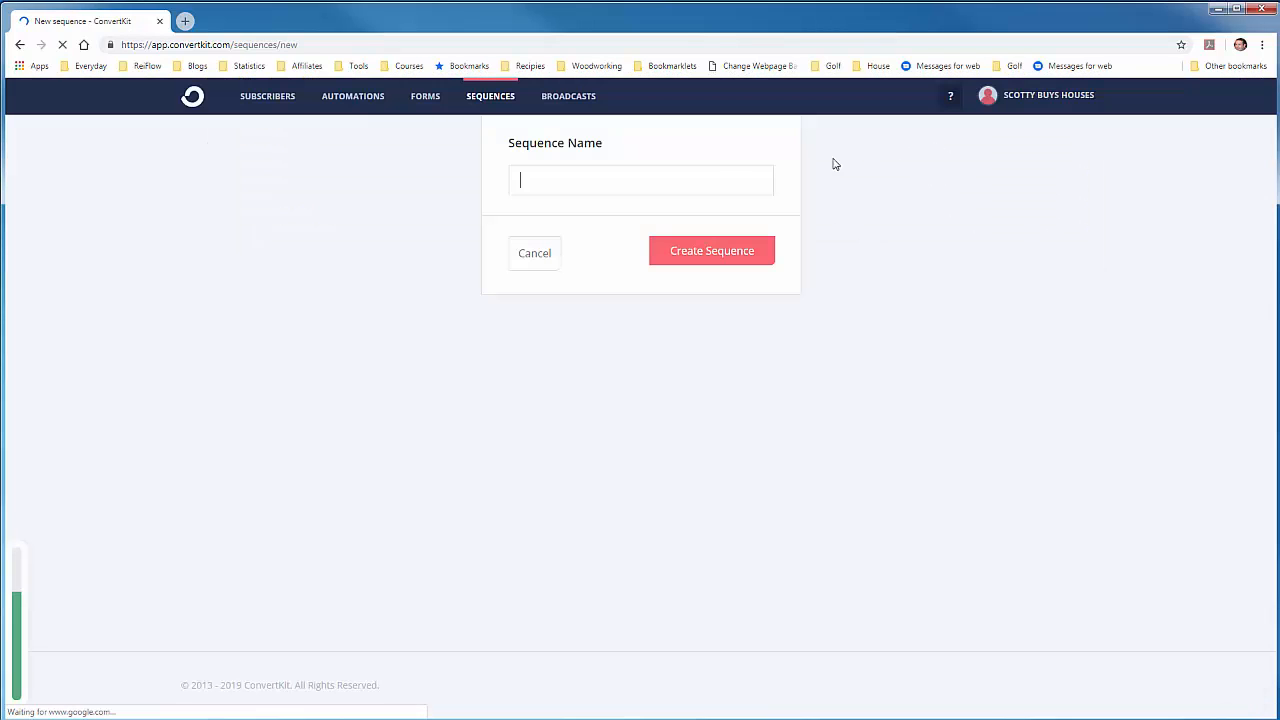
click(709, 171)
text(Podi)
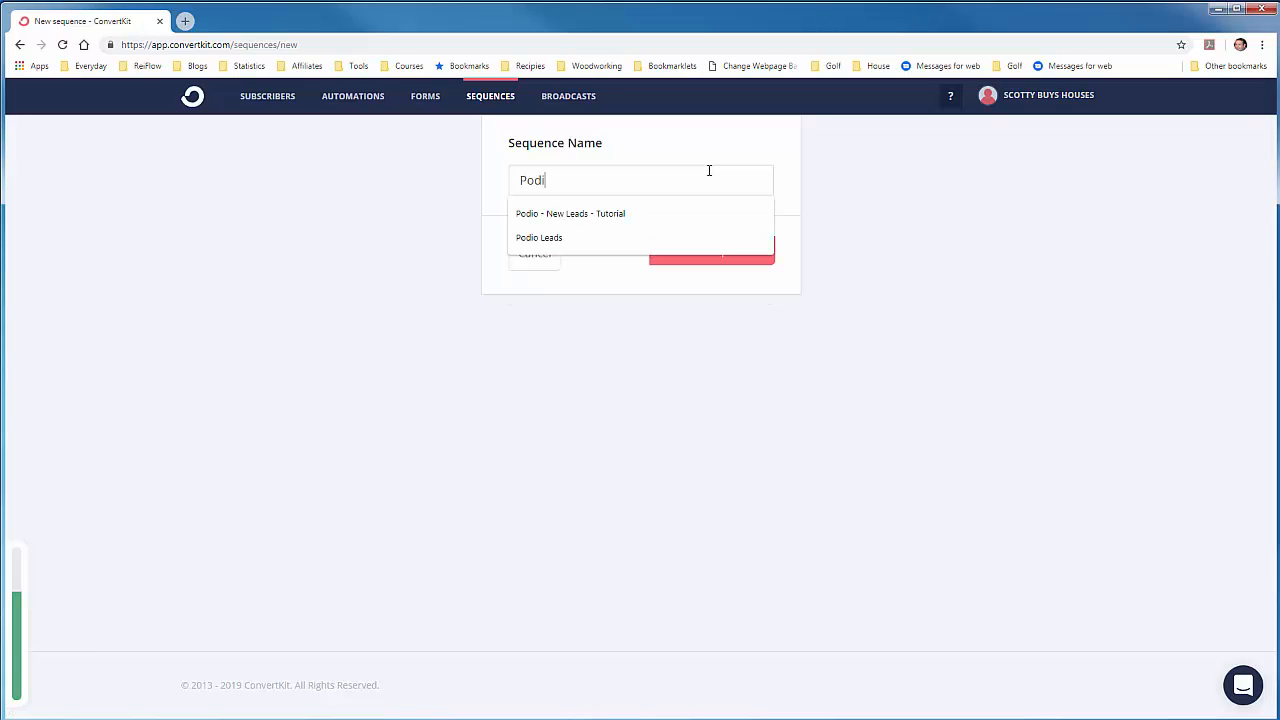
text(o - NewLeads)
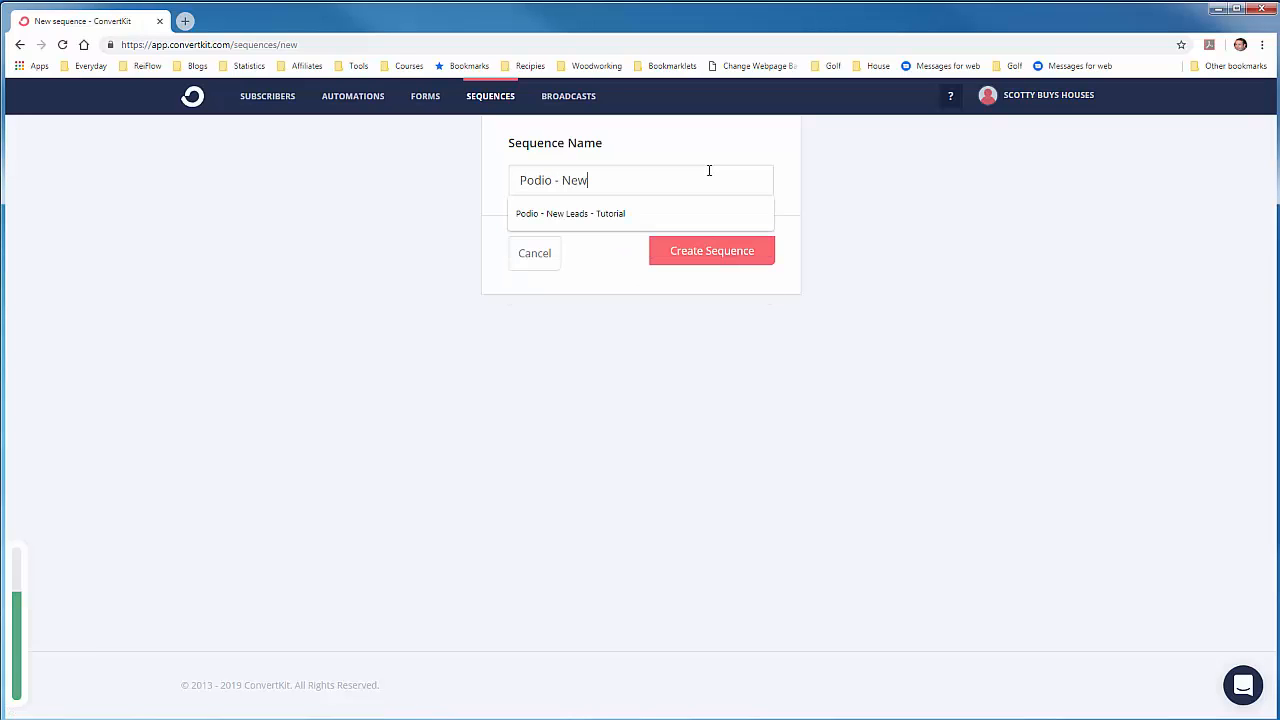
key(BackSpace)
key(BackSpace)
key(BackSpace)
key(BackSpace)
key(BackSpace)
text(Leads - Tutoral)
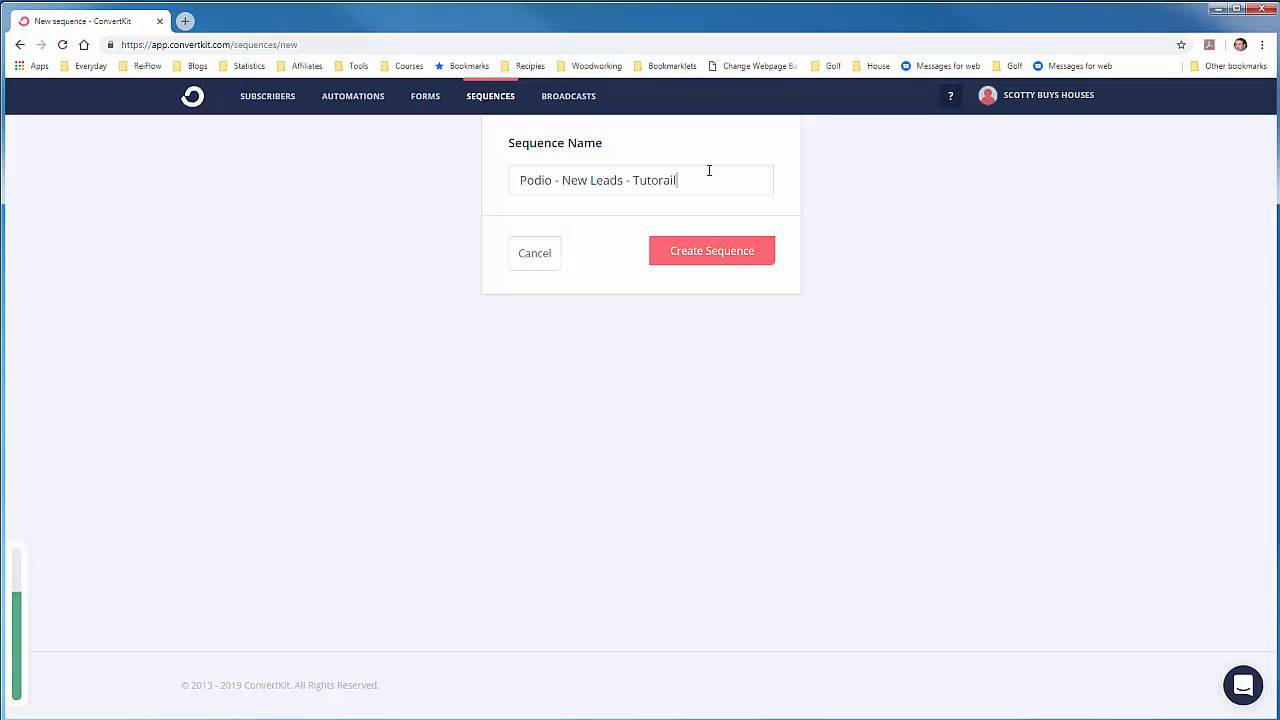
key(BackSpace)
key(BackSpace)
text(ial)
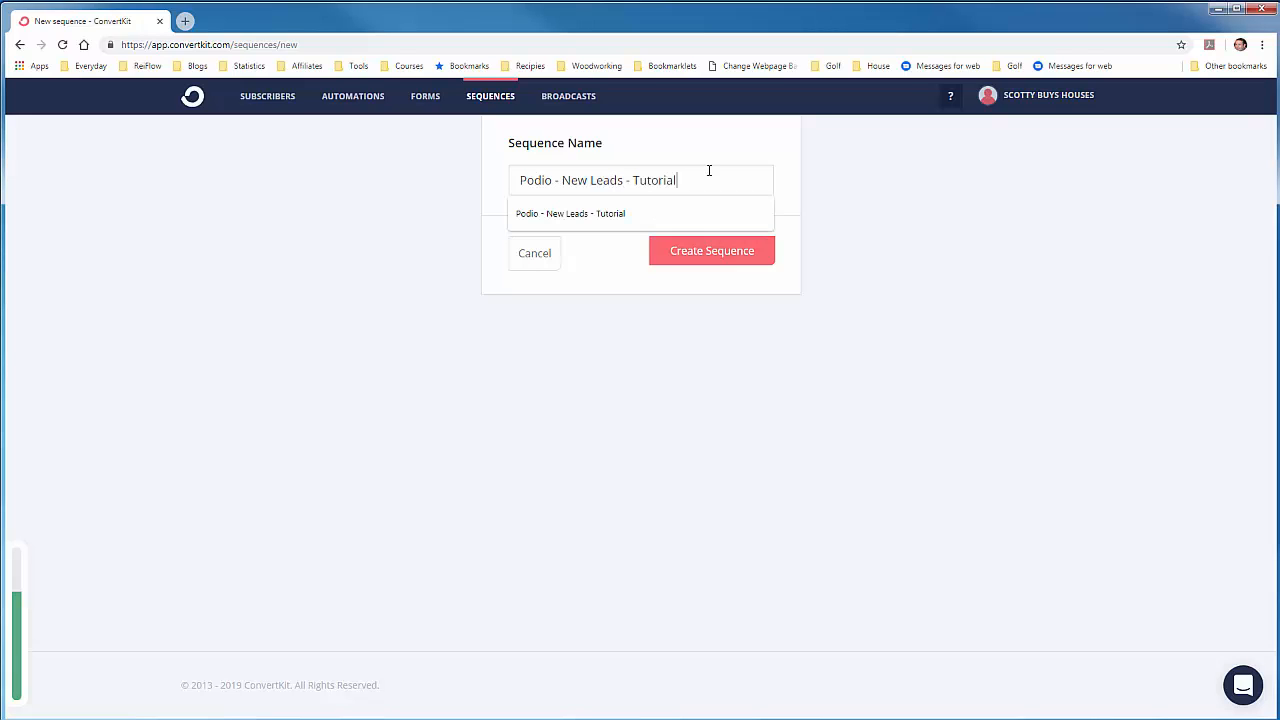
click(707, 261)
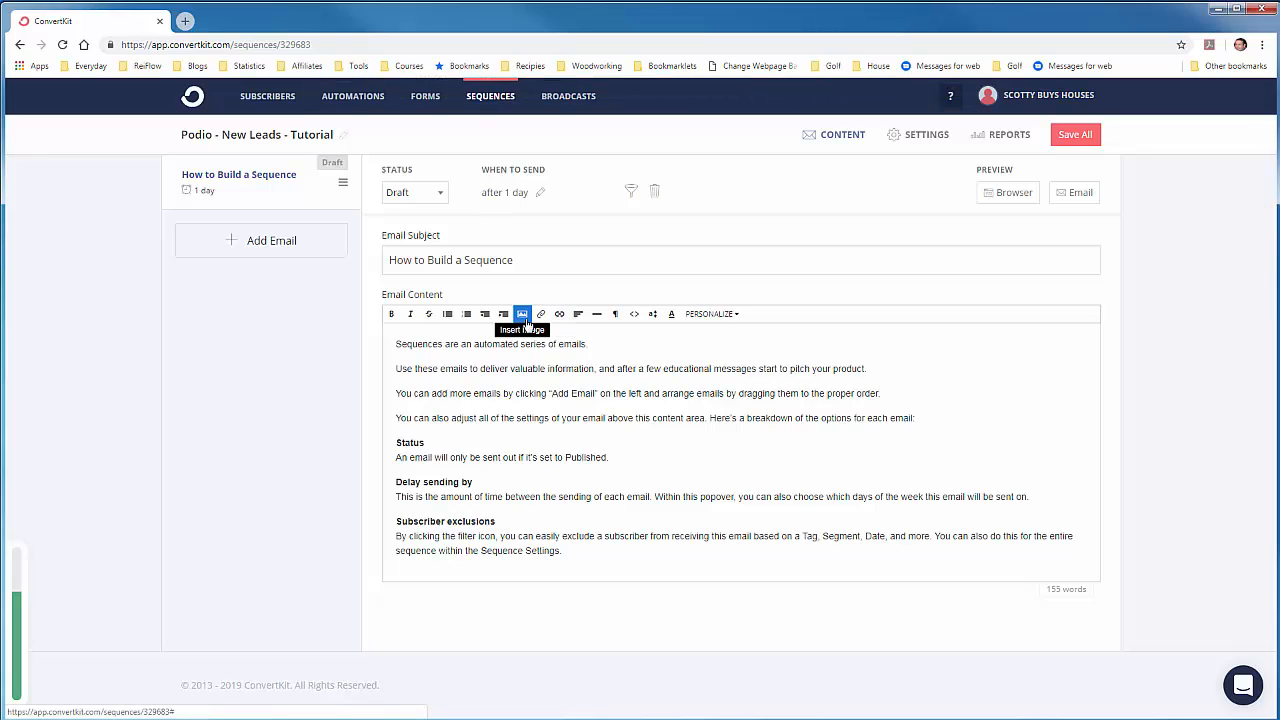
Clear the first email's placeholder content and replace its subject with "re:".
drag(561, 551, 396, 343)
key(BackSpace)
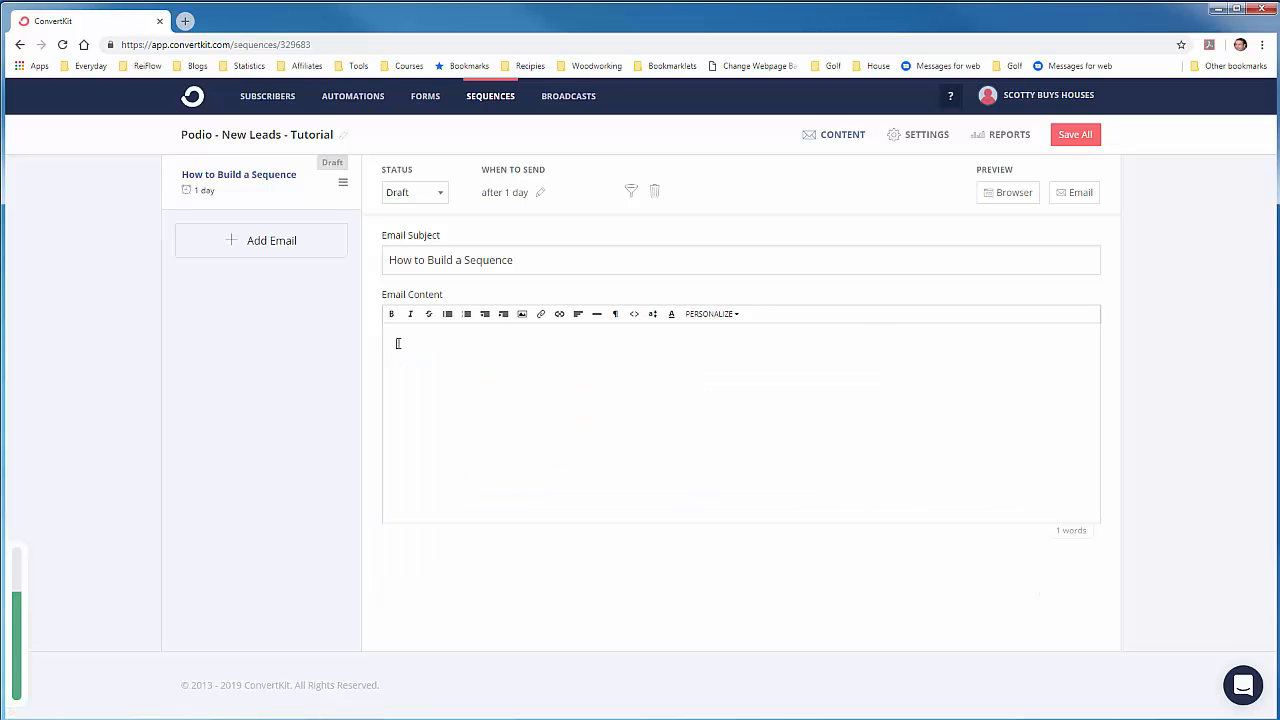
drag(513, 260, 390, 252)
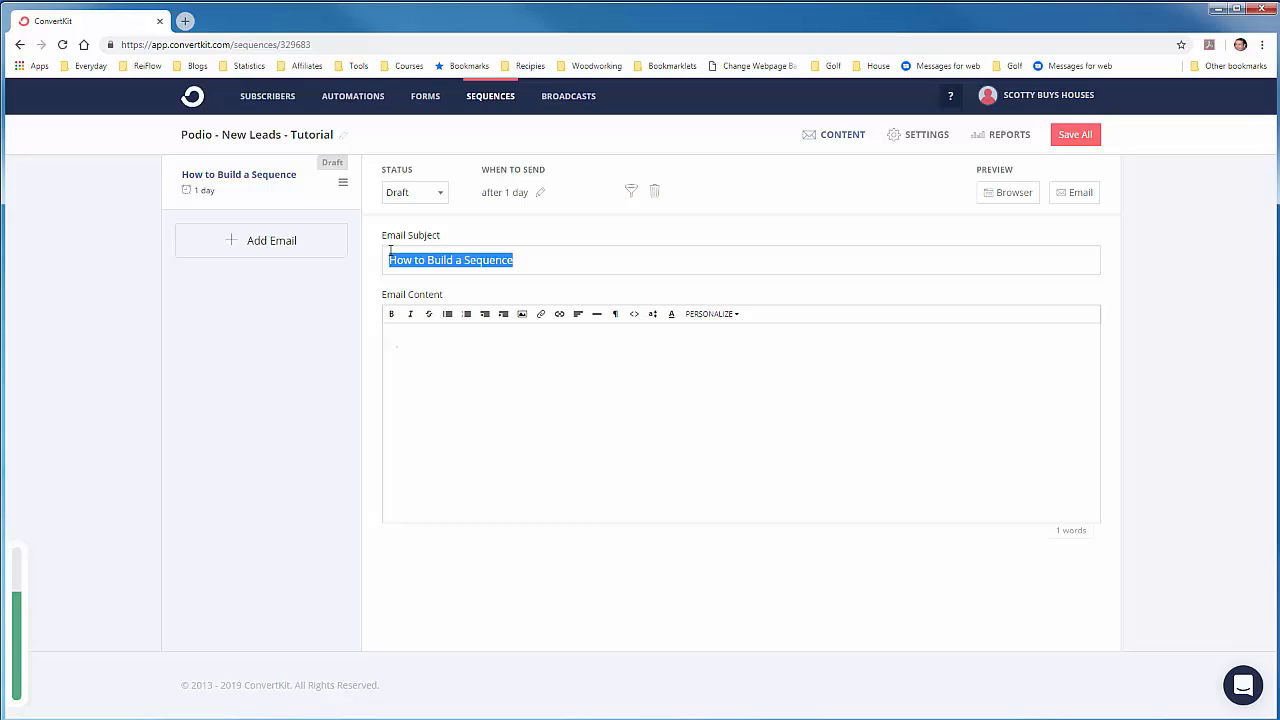
key(BackSpace)
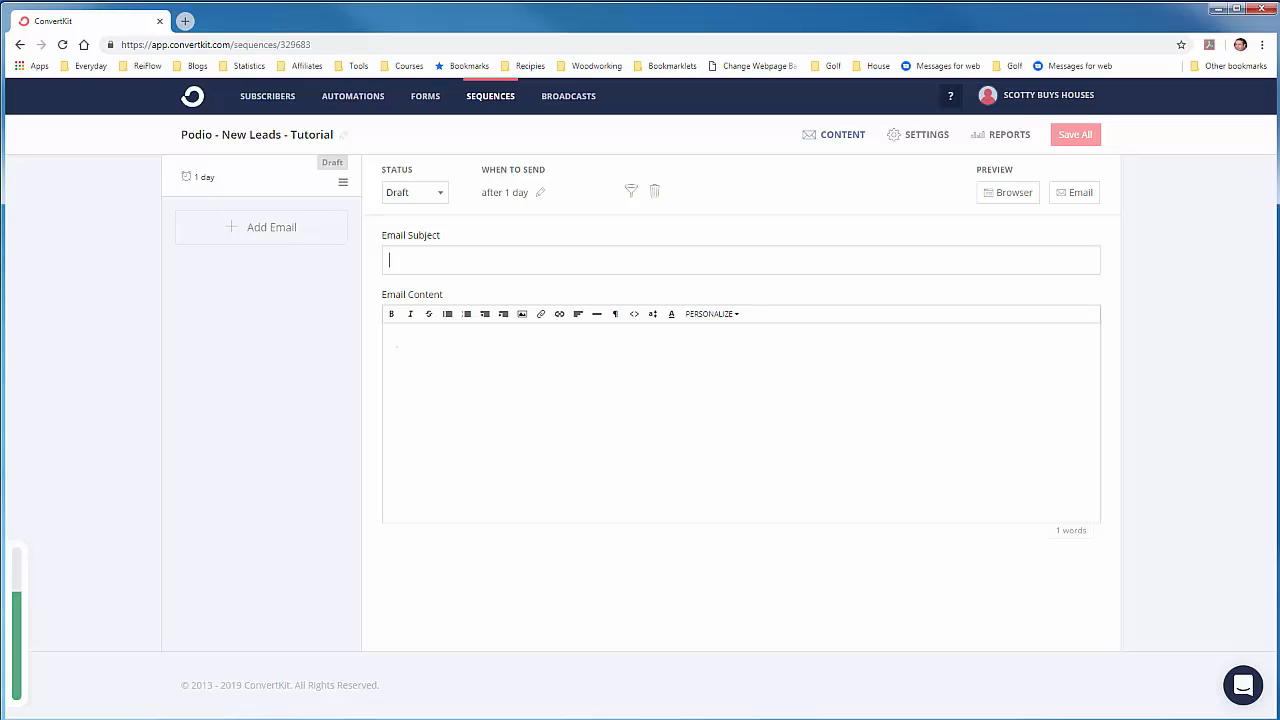
text(re:)
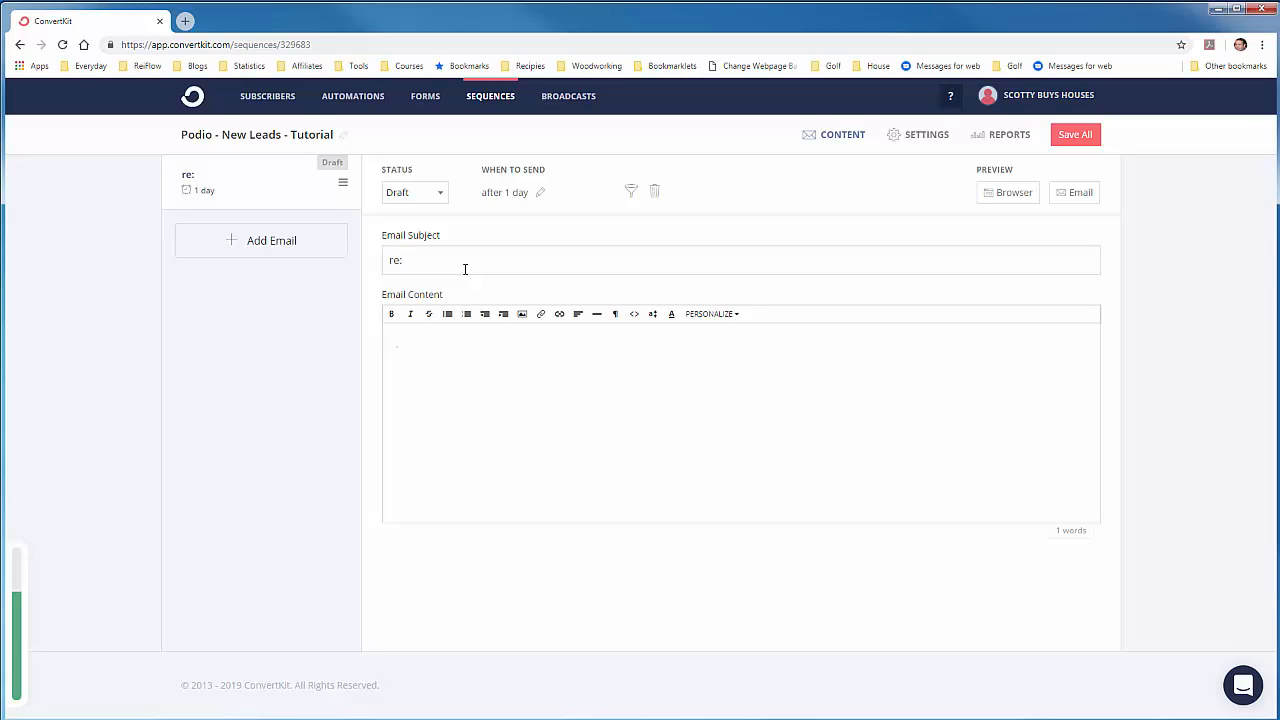
Generate the Address personalization tag in the email body and move it into the subject, making it "re: {{ subscriber.address }}".
click(453, 343)
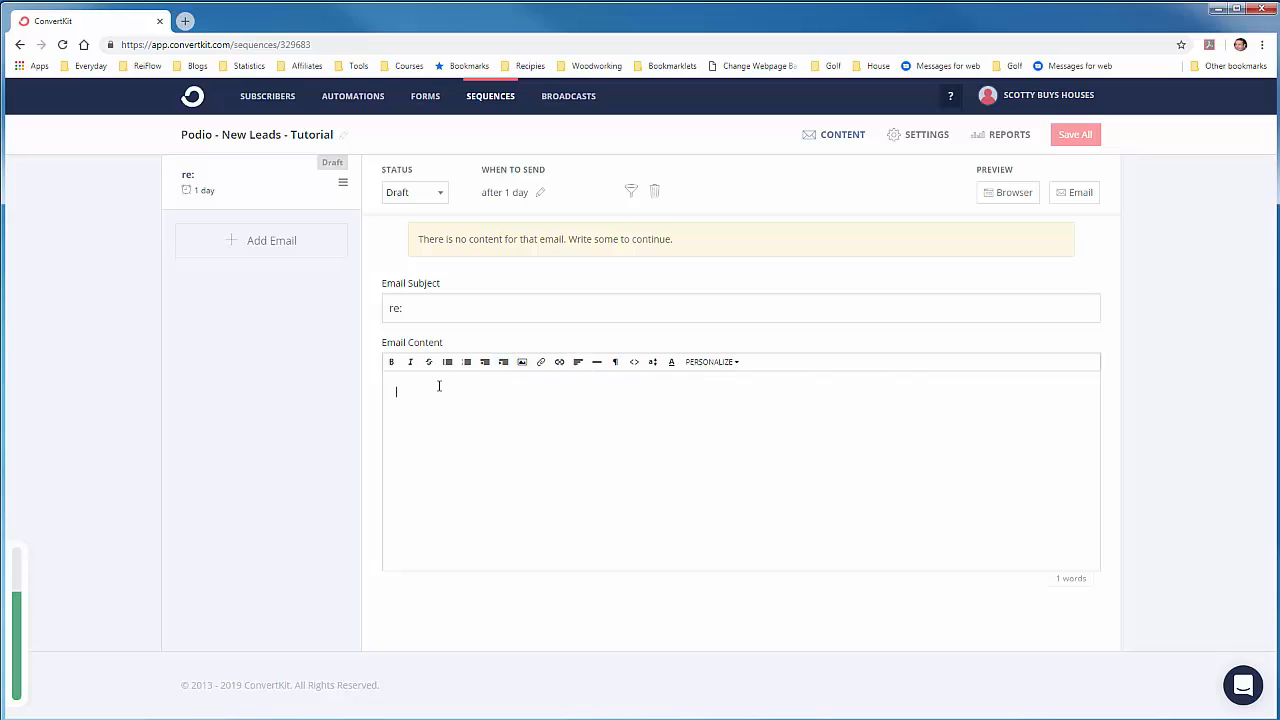
click(712, 362)
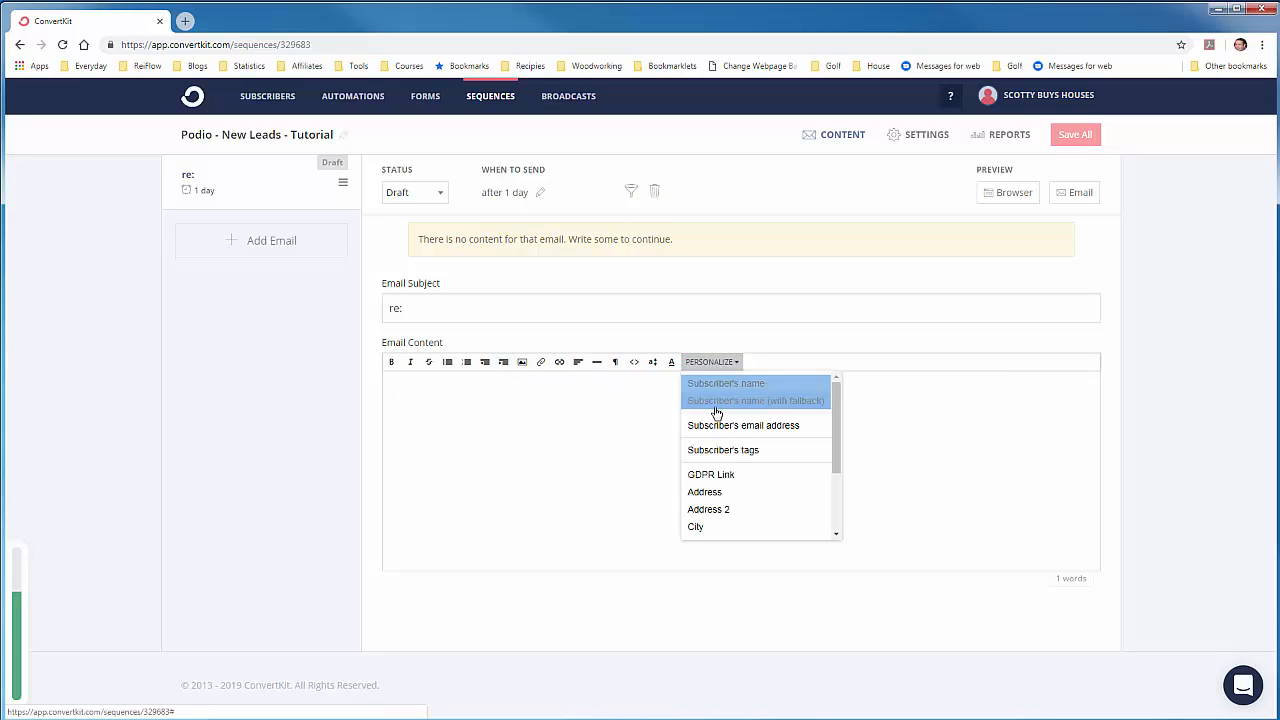
click(720, 493)
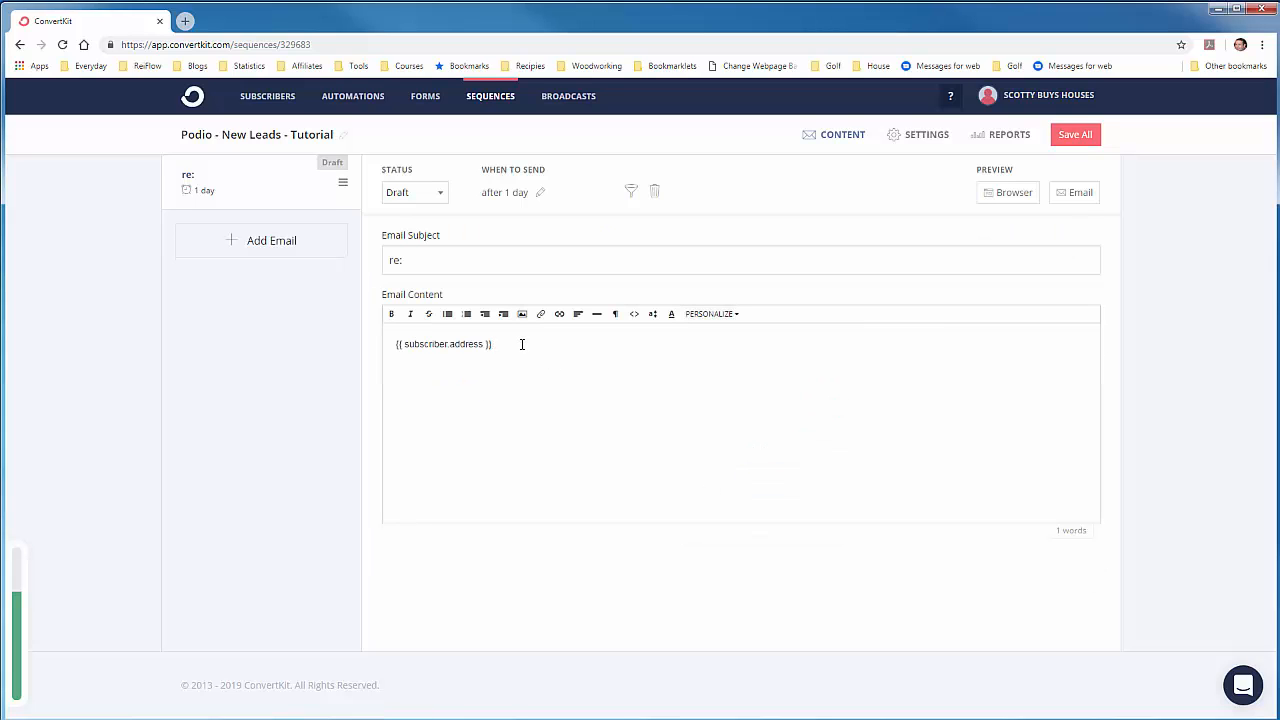
drag(509, 344, 380, 353)
key(ctrl+c)
right_click(449, 347)
click(470, 358)
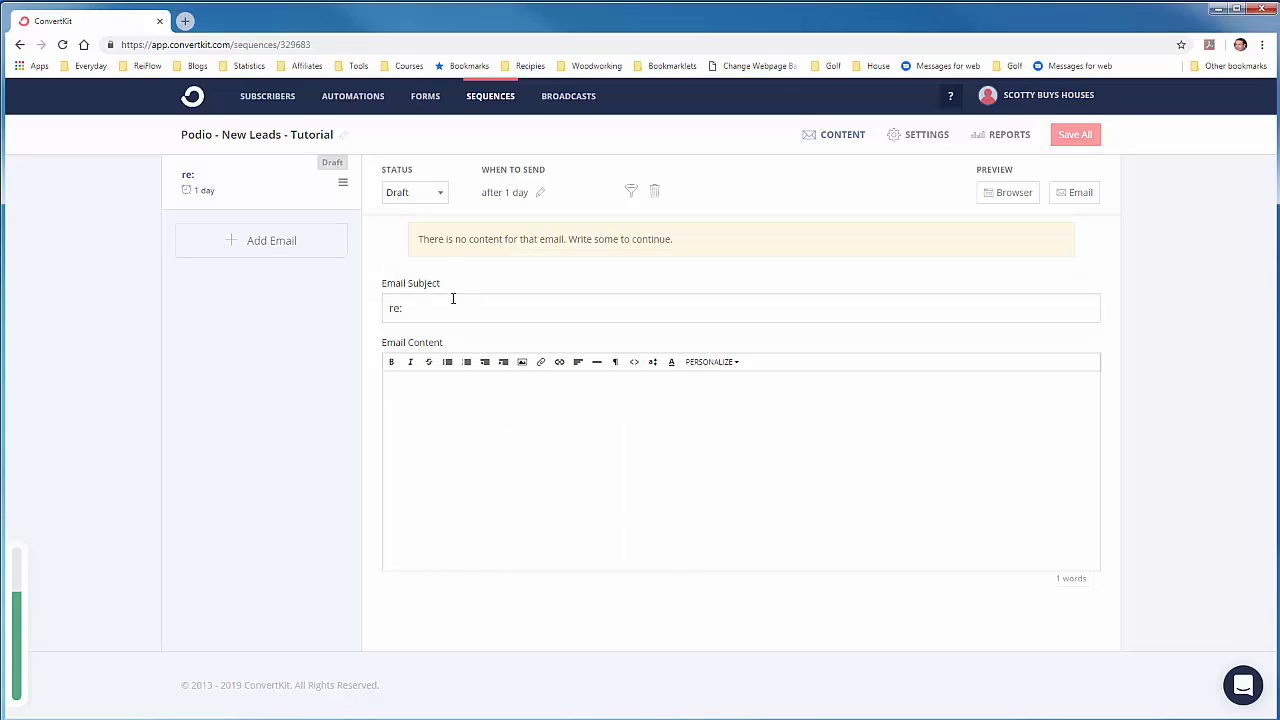
right_click(450, 309)
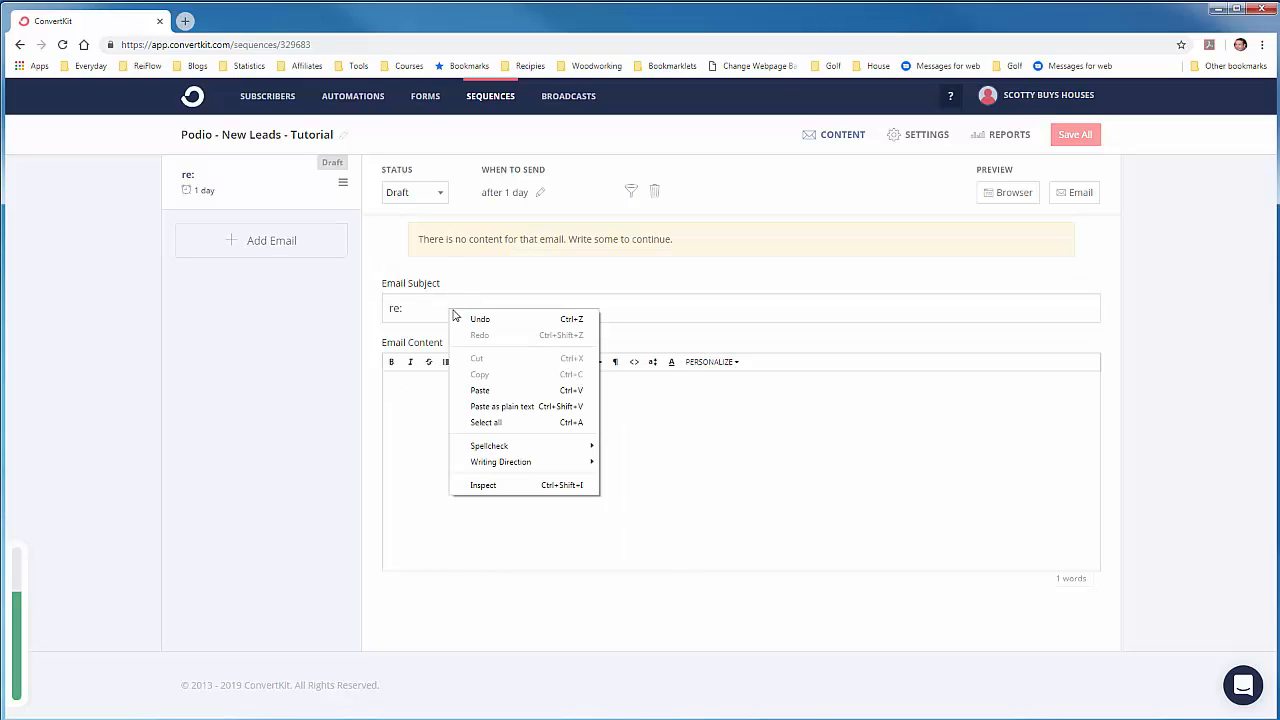
click(480, 390)
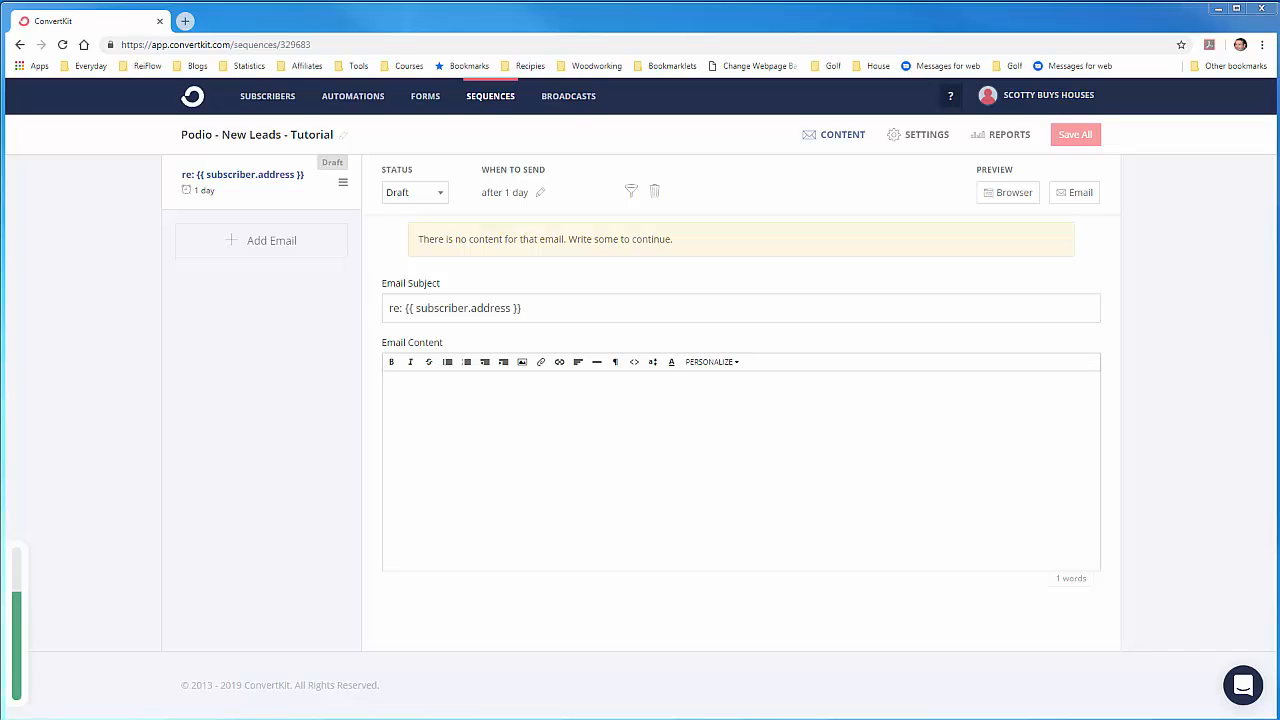
Paste the prepared thank-you message for the website form into the email body and separate the signature onto its own line.
right_click(443, 401)
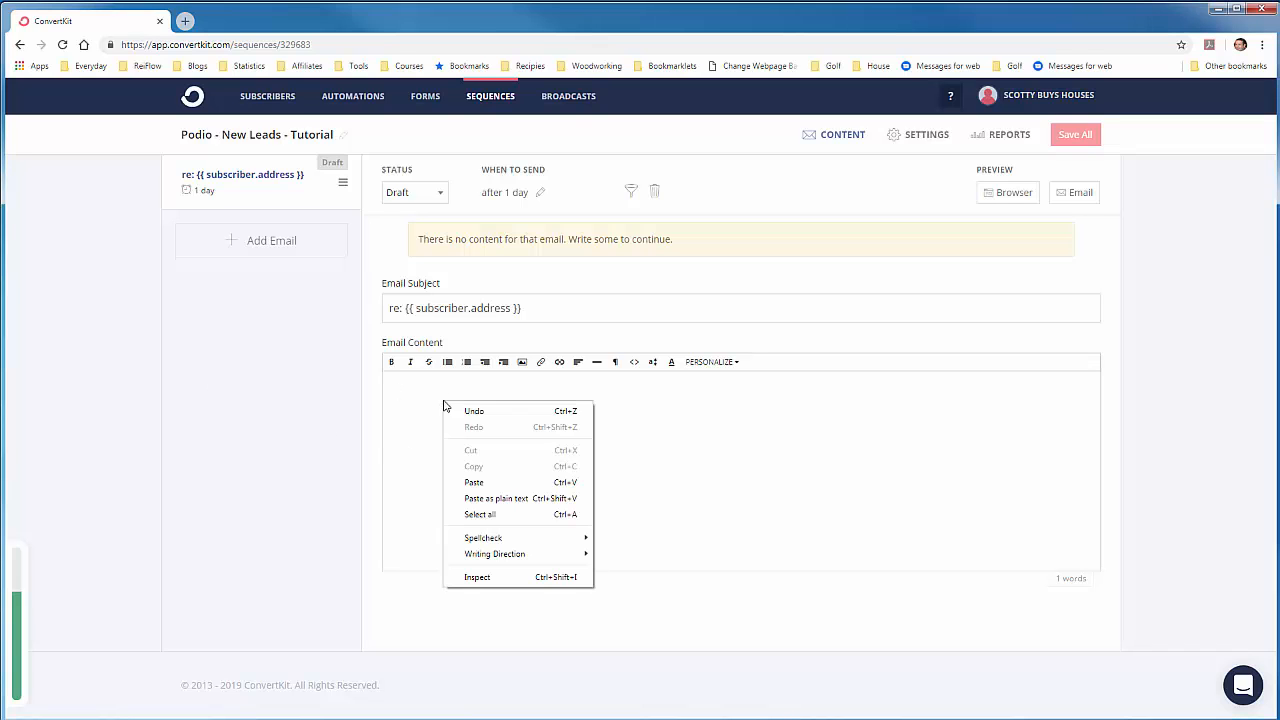
click(474, 482)
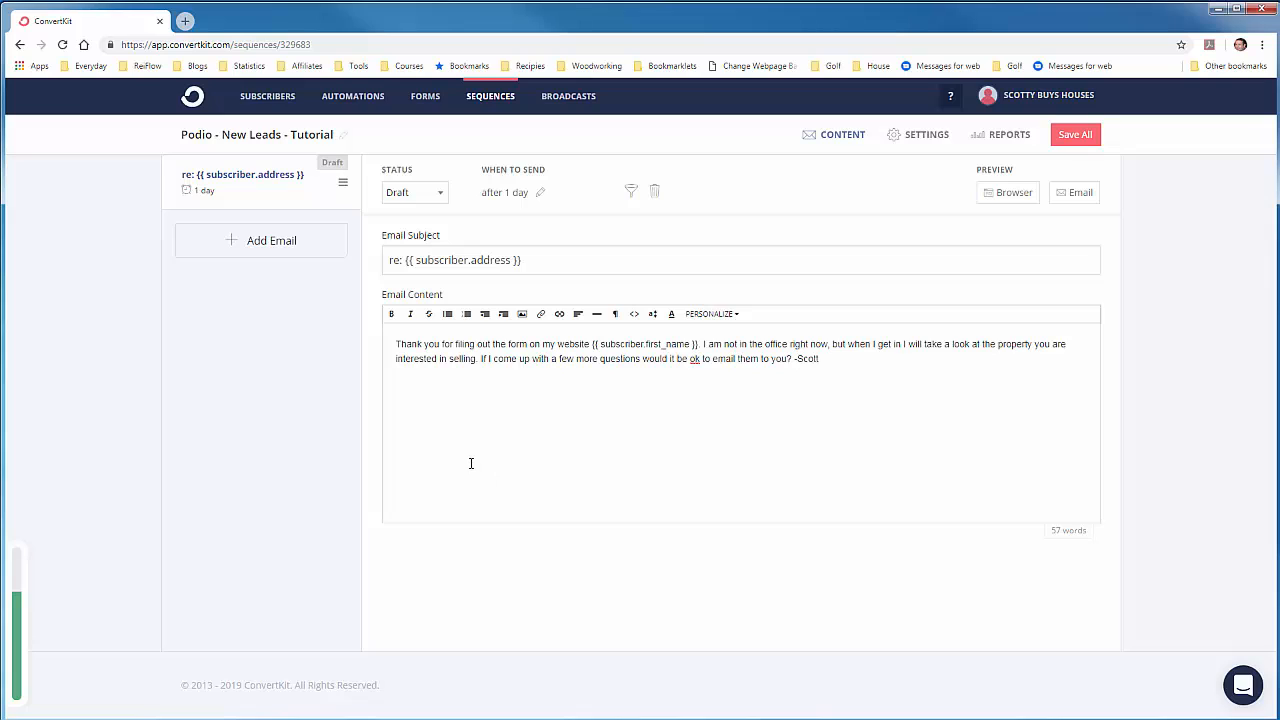
click(795, 360)
key(Return)
key(Return)
key(BackSpace)
key(Return)
key(BackSpace)
key(BackSpace)
key(Return)
Examine the personalization fields available for the first-name tag in the email body.
drag(700, 344, 590, 342)
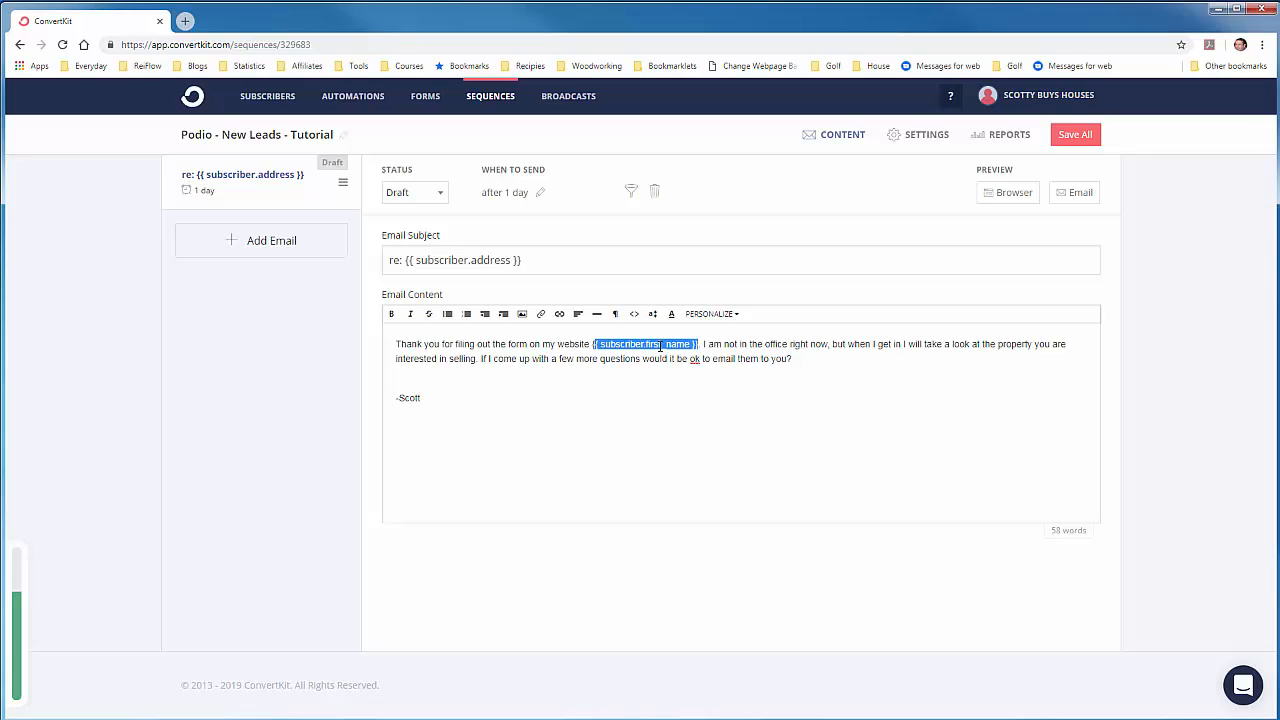
click(731, 317)
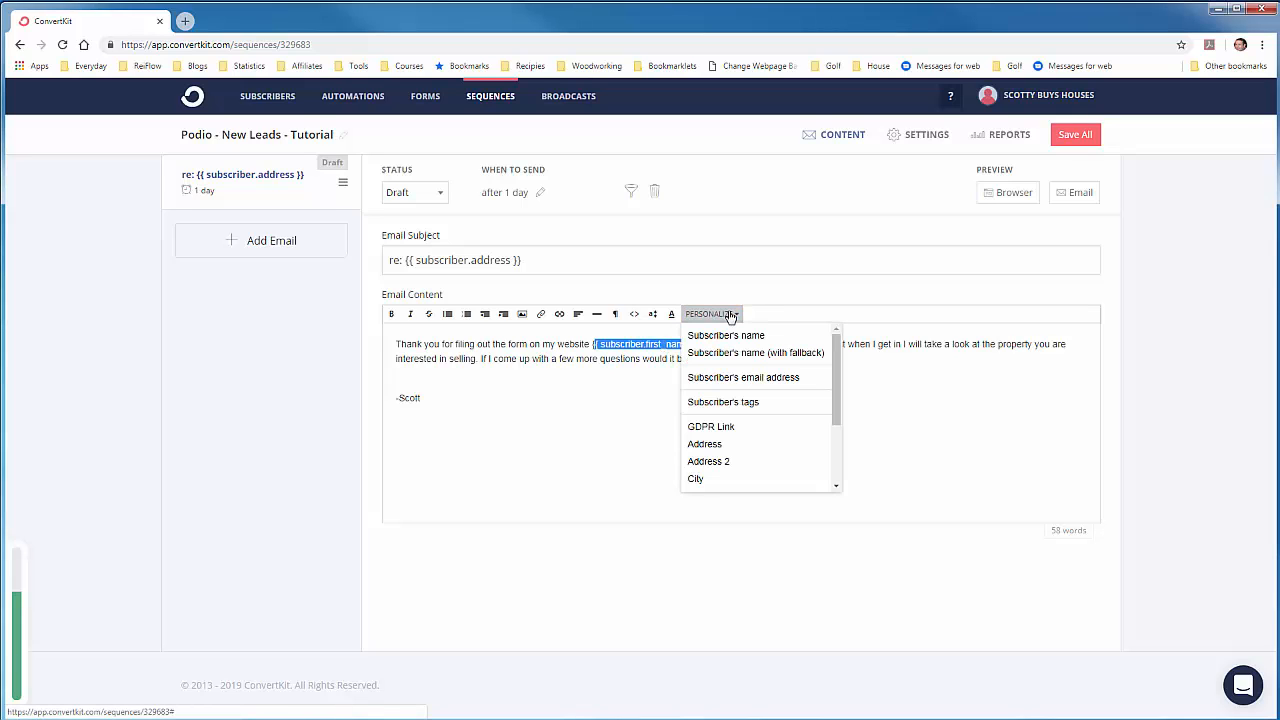
scroll(750, 410, down, 2)
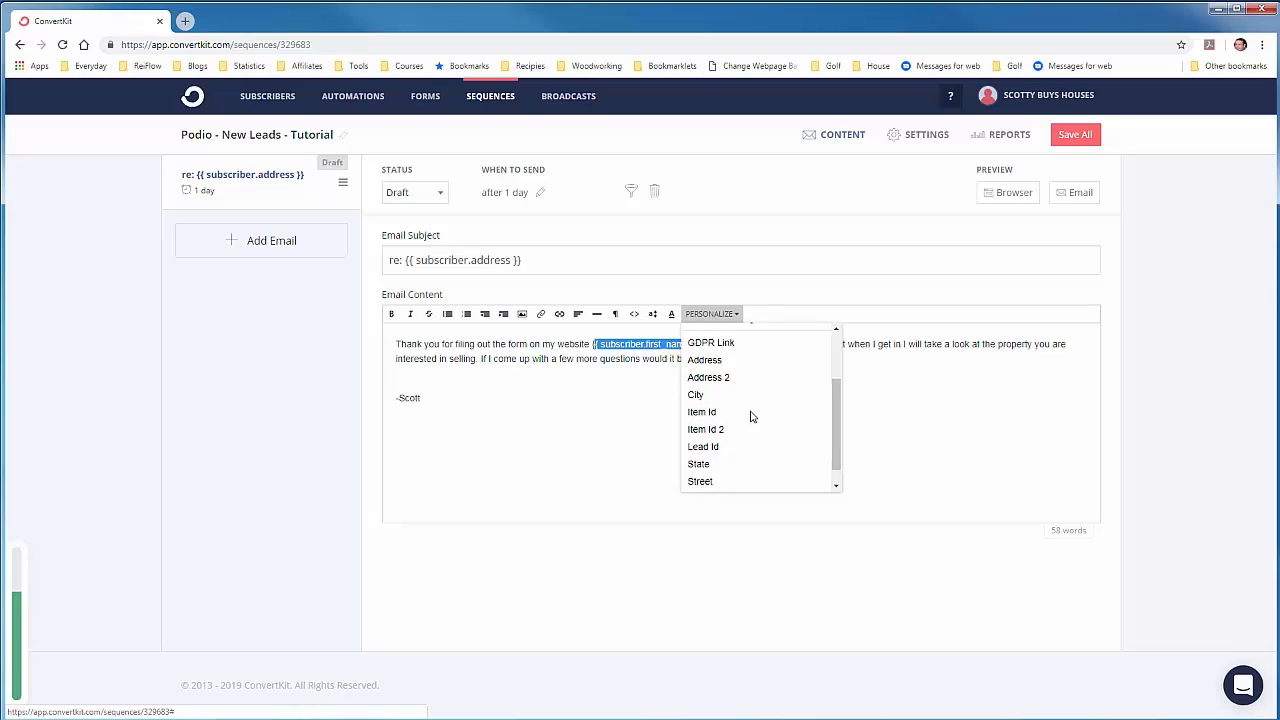
scroll(752, 416, down, 1)
scroll(752, 416, up, 3)
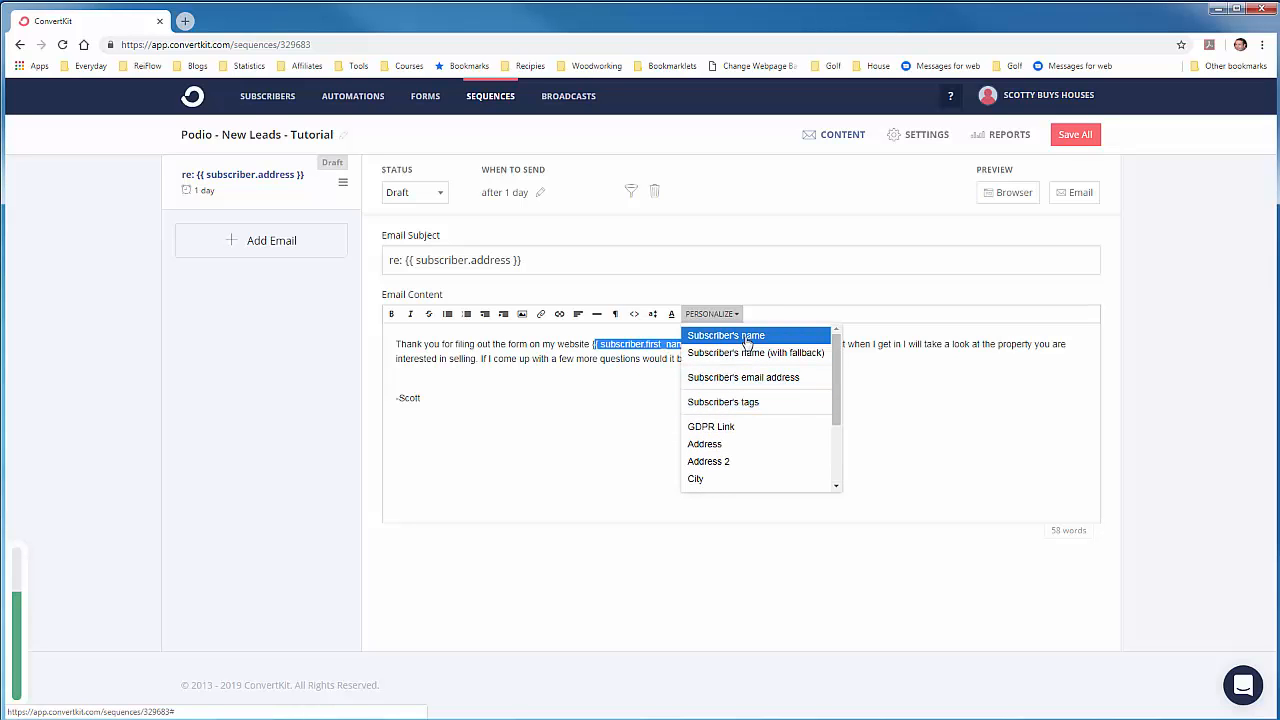
click(780, 314)
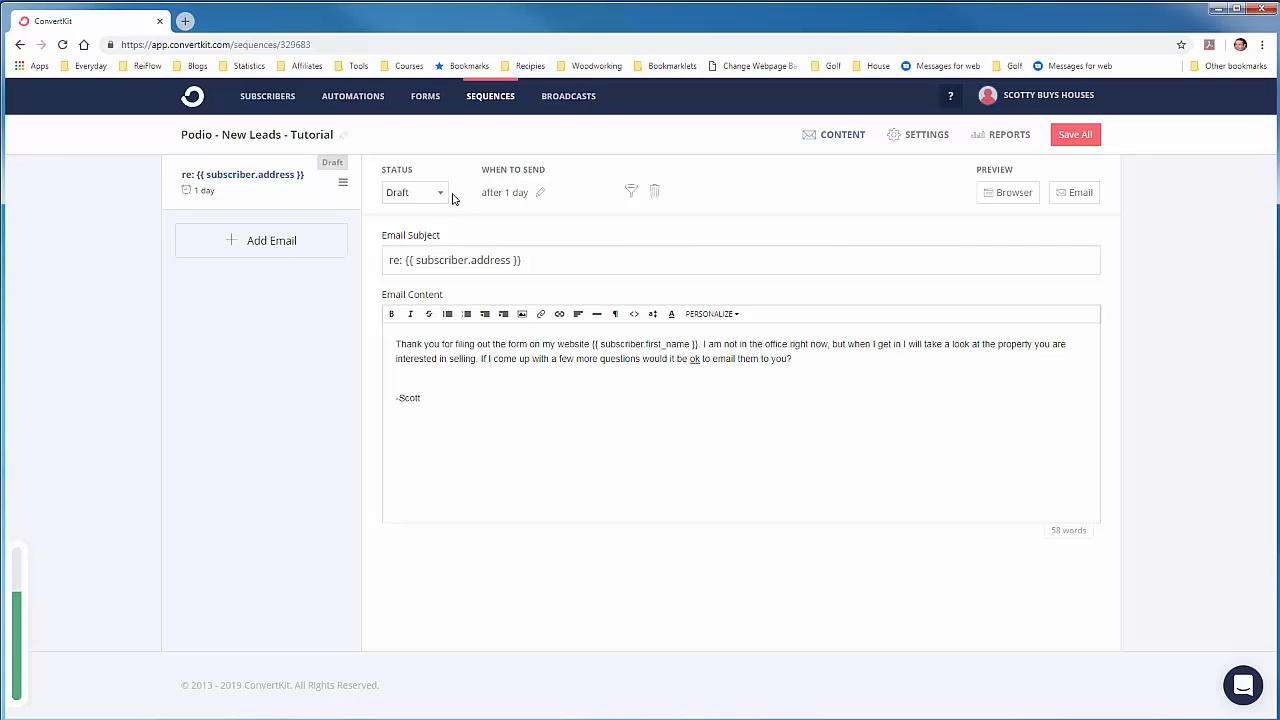
Set the first email to send 1 hour after subscription.
click(532, 196)
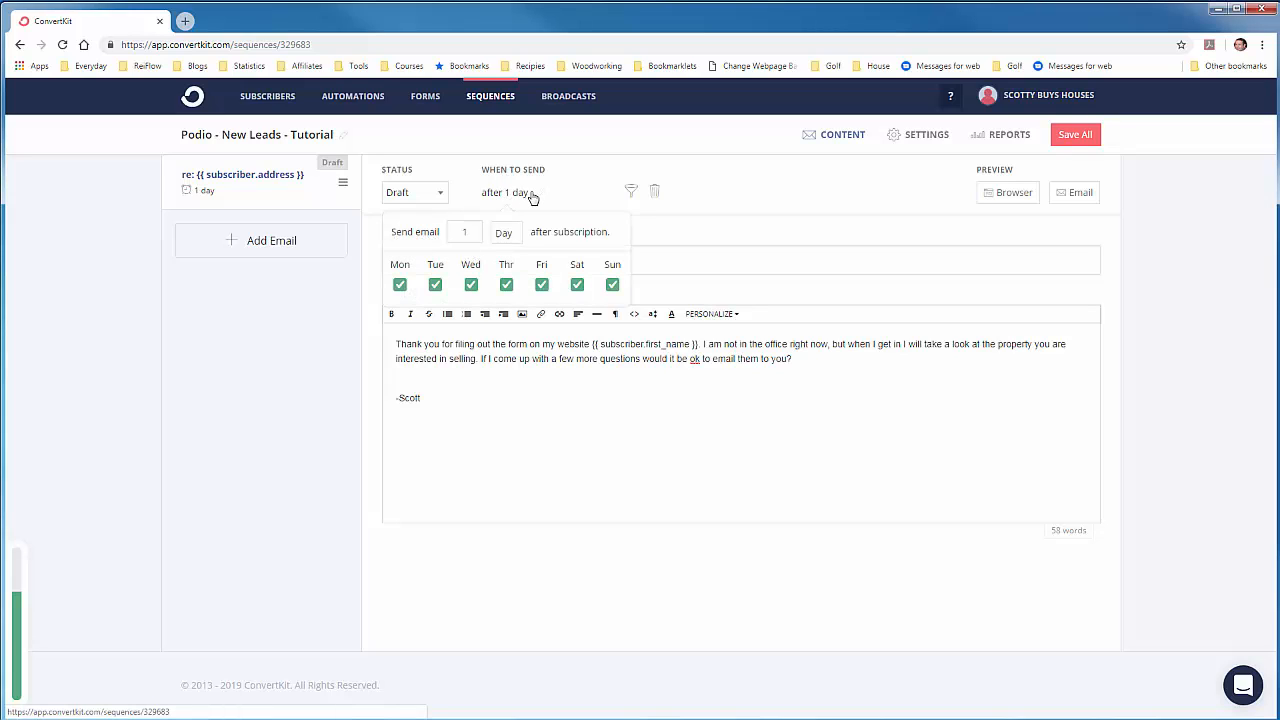
double_click(465, 231)
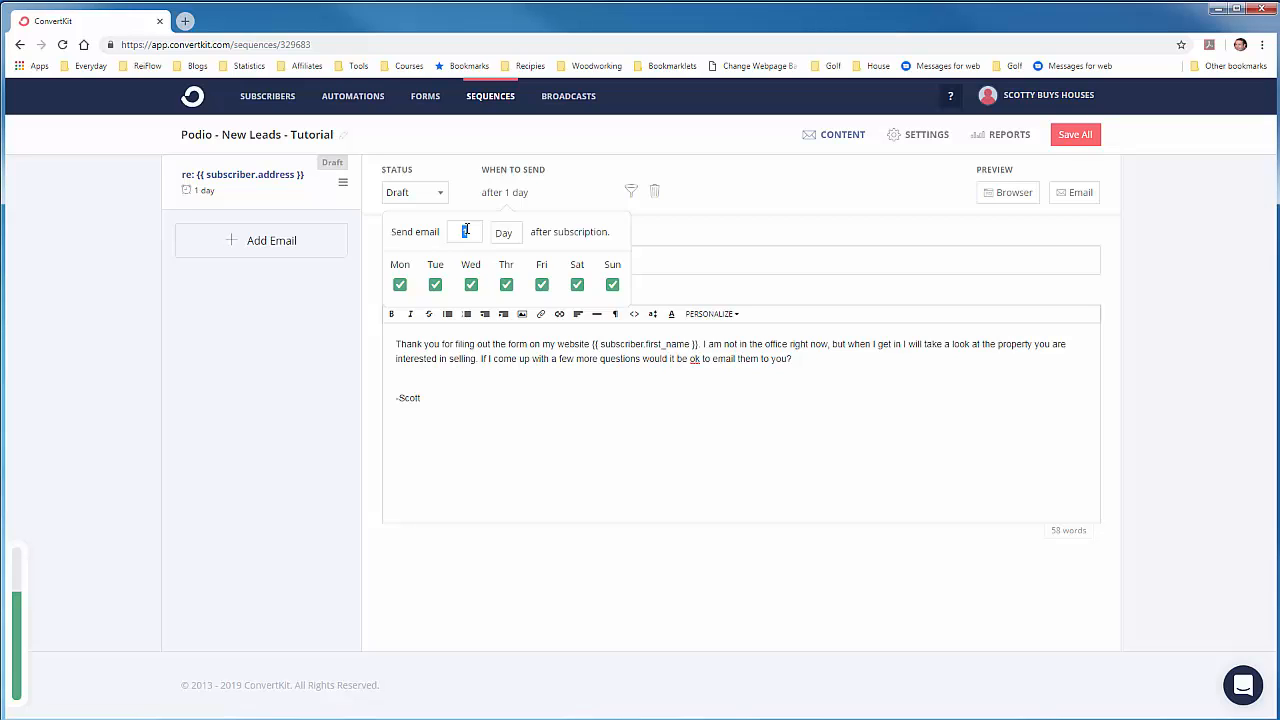
text(0)
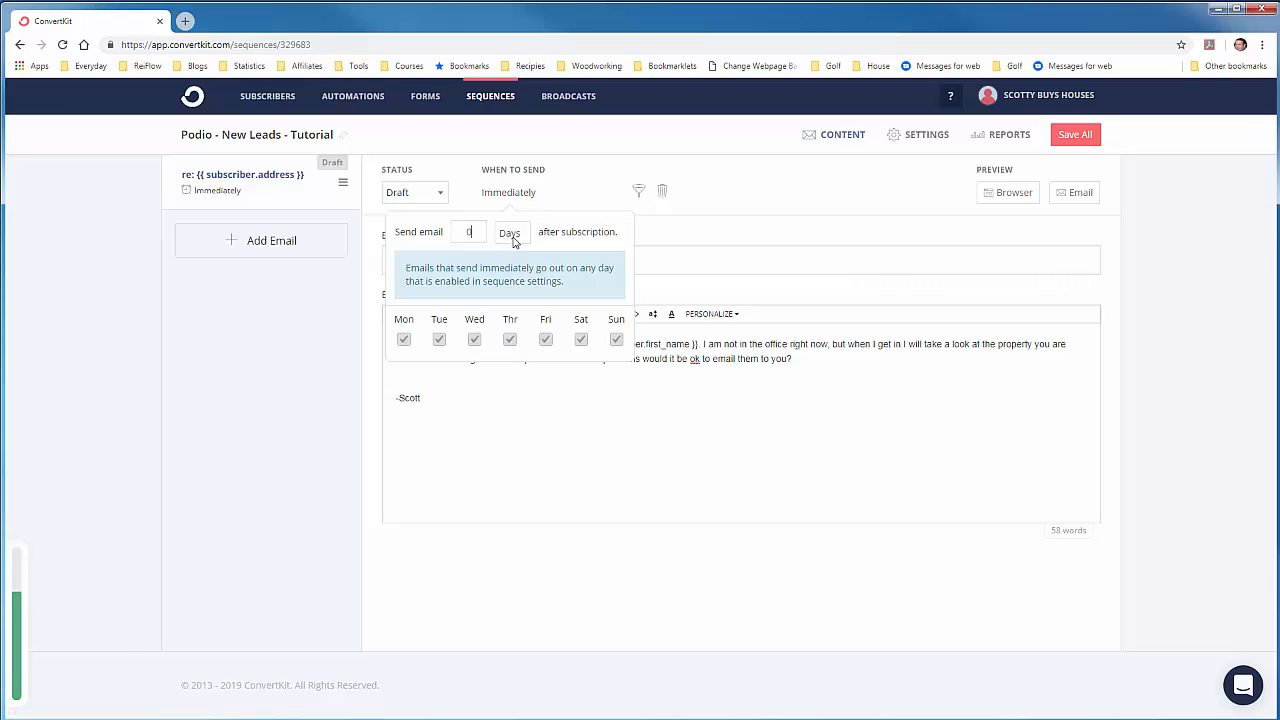
click(509, 236)
click(519, 264)
click(476, 234)
key(BackSpace)
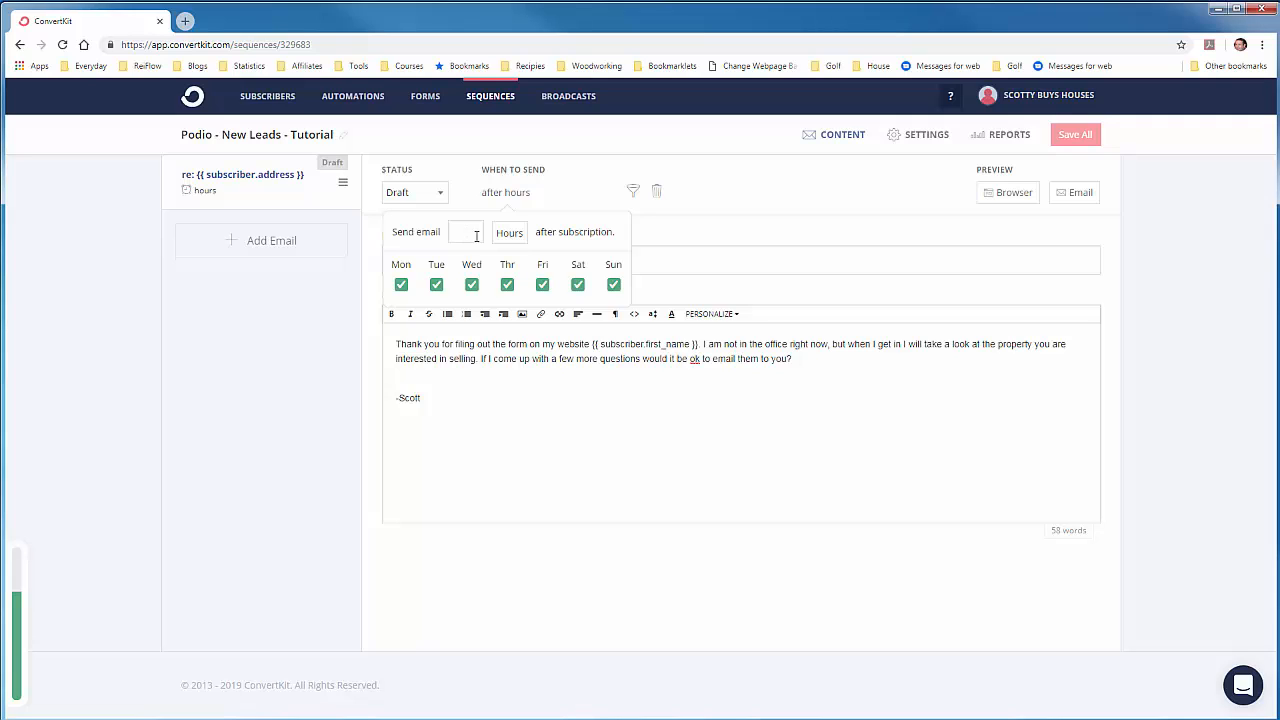
text(1)
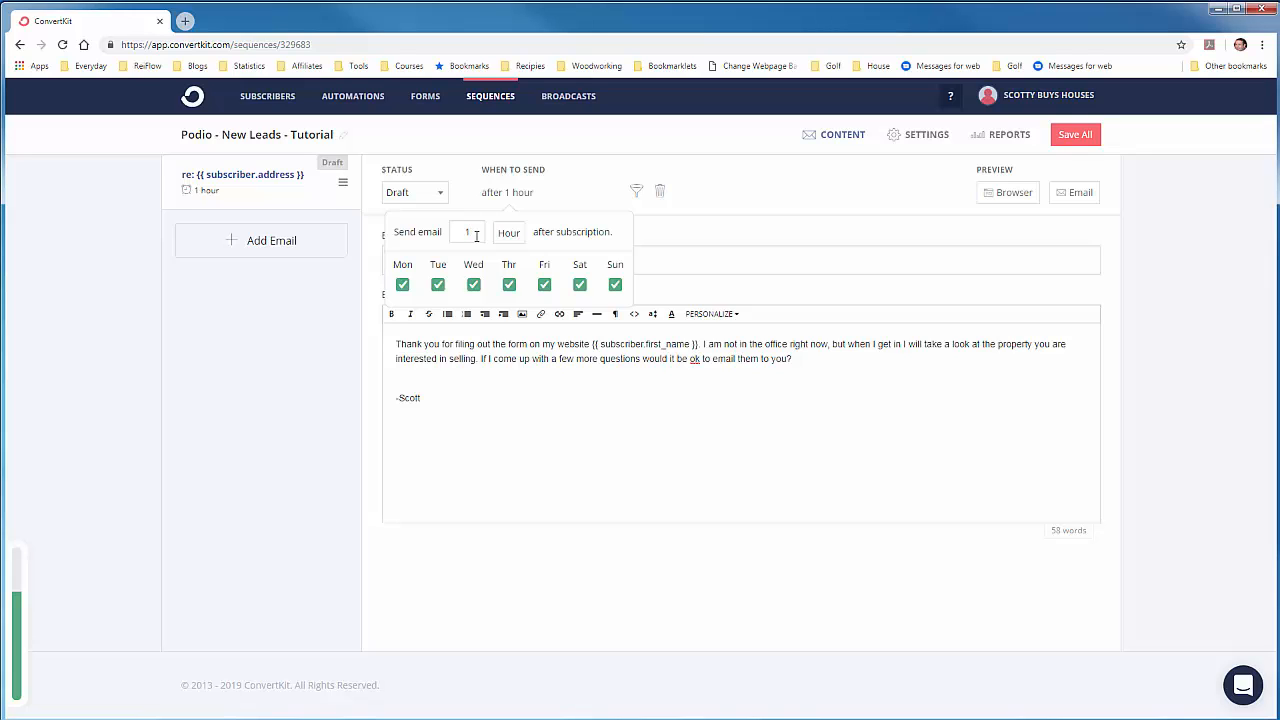
click(680, 245)
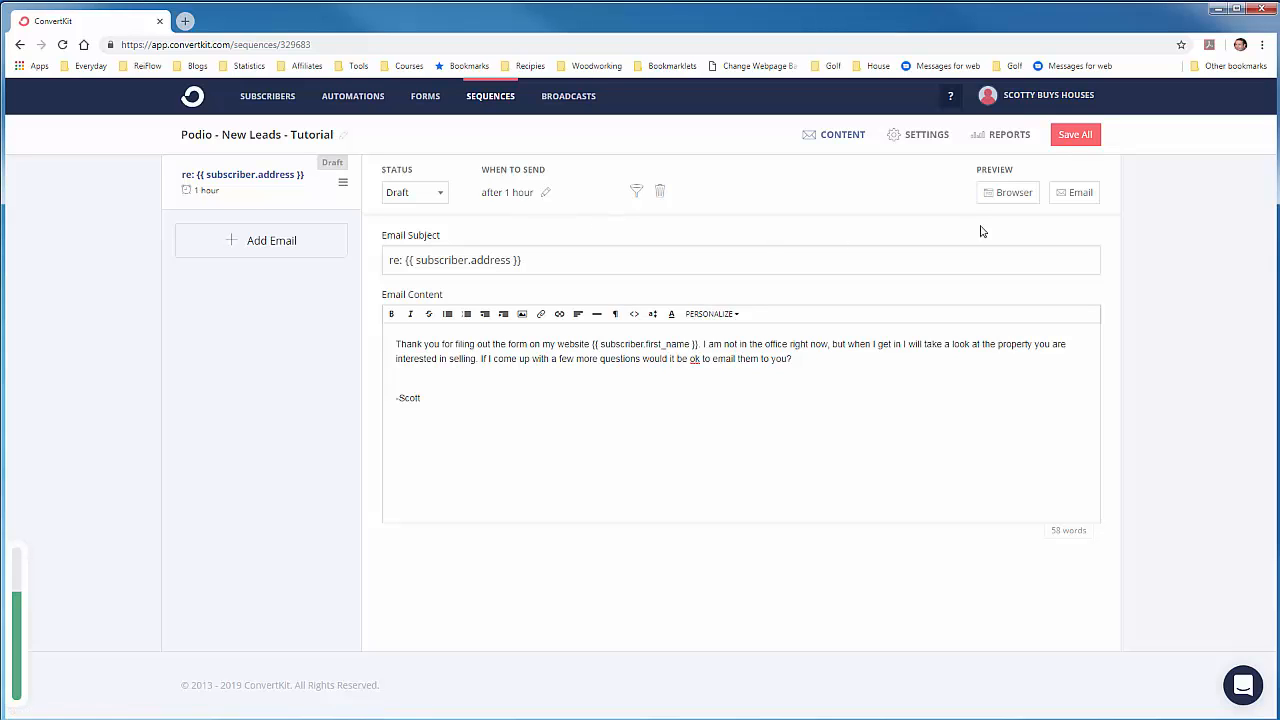
Set the first email's status to Published and save the sequence.
click(1077, 135)
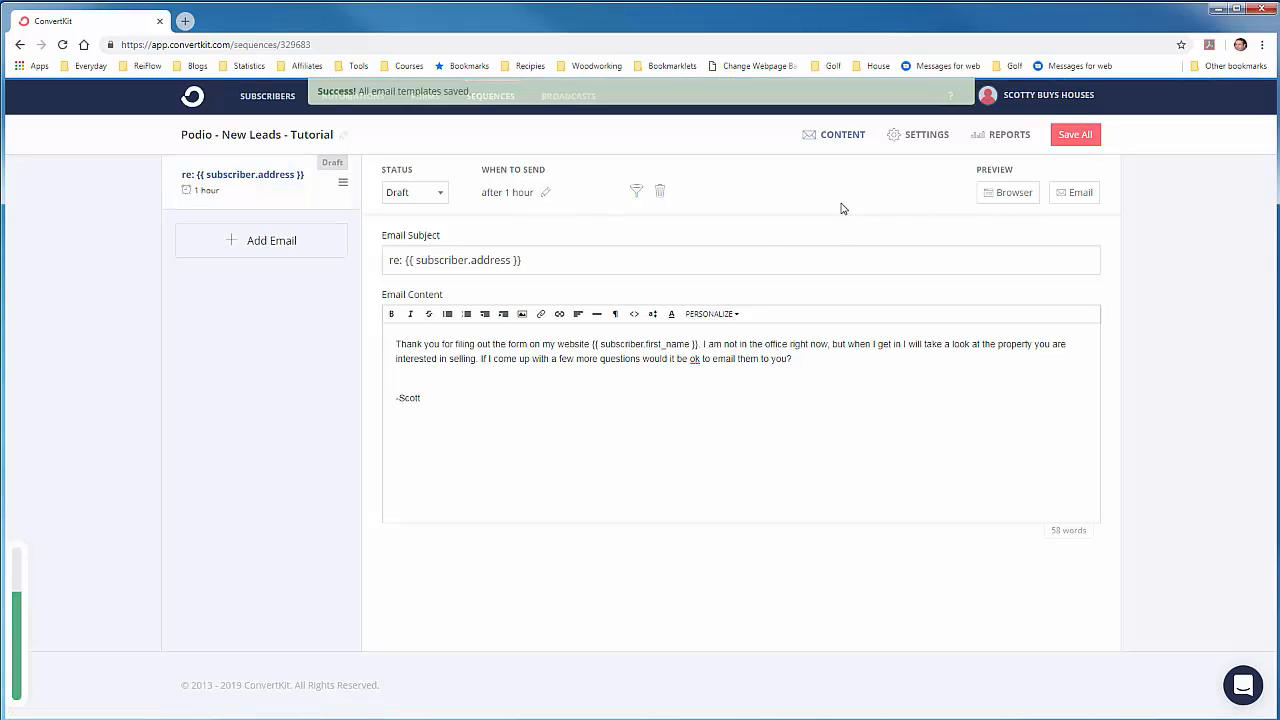
click(416, 196)
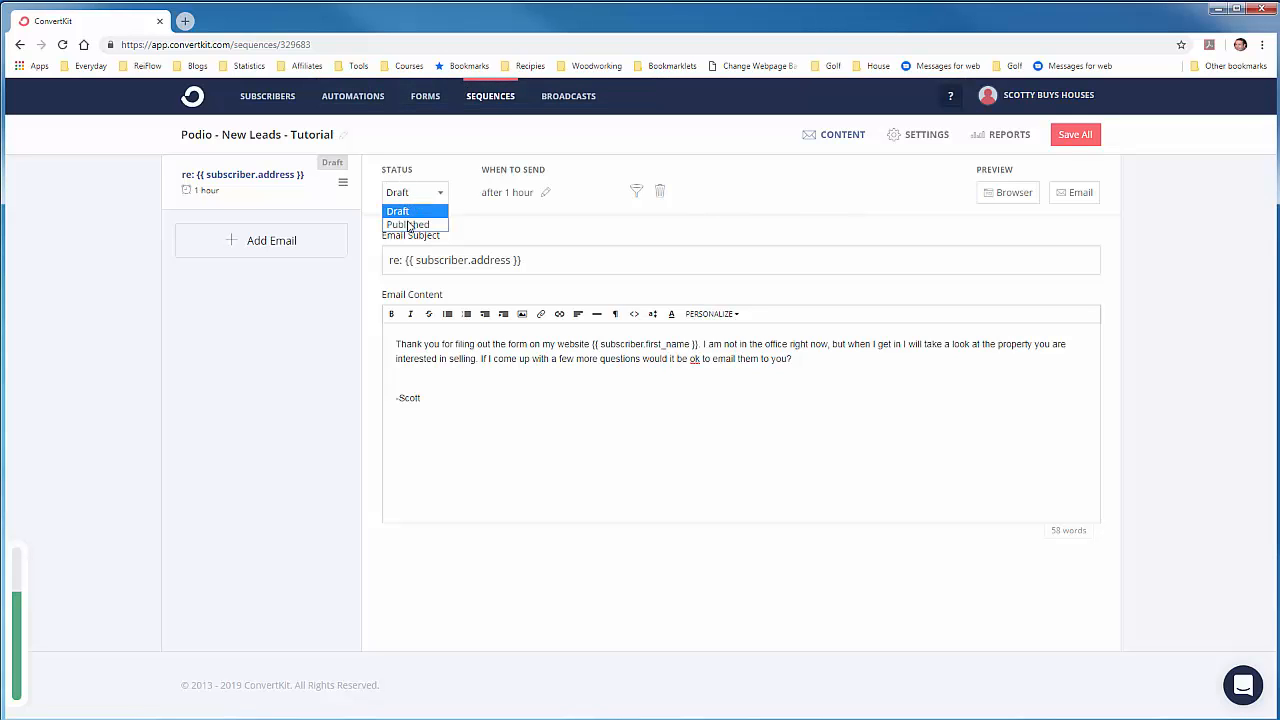
click(409, 224)
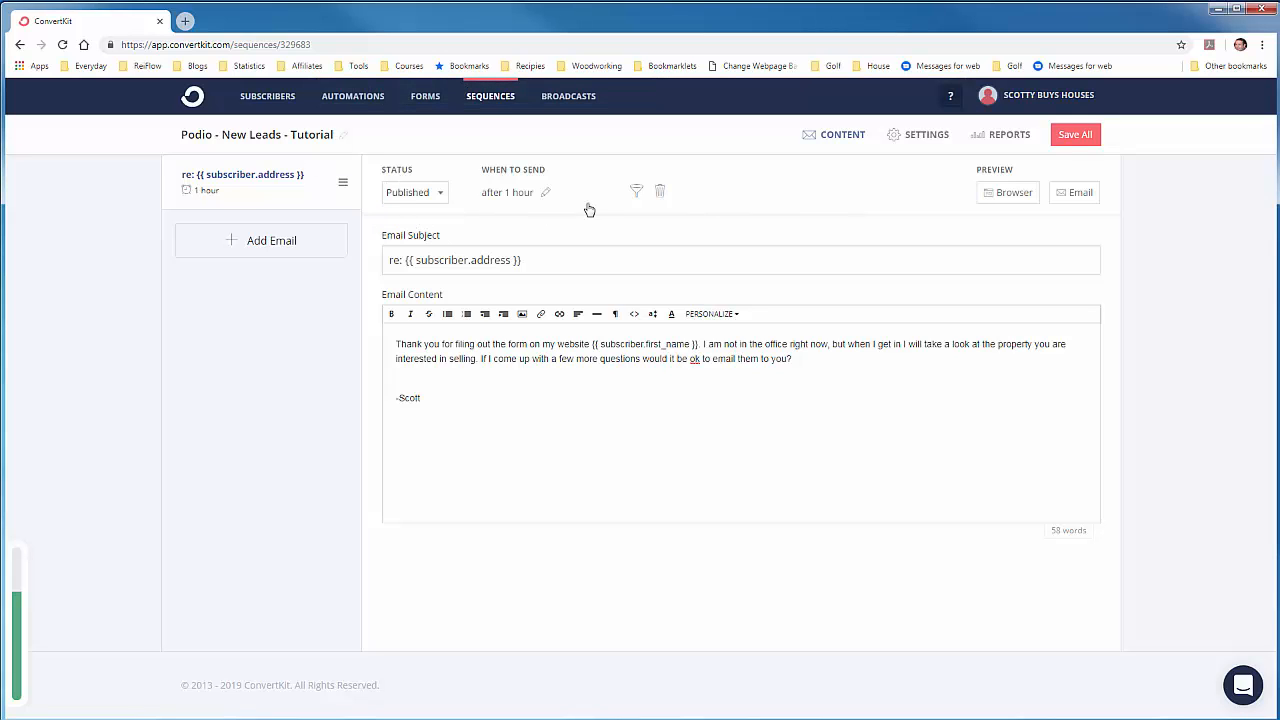
click(1064, 137)
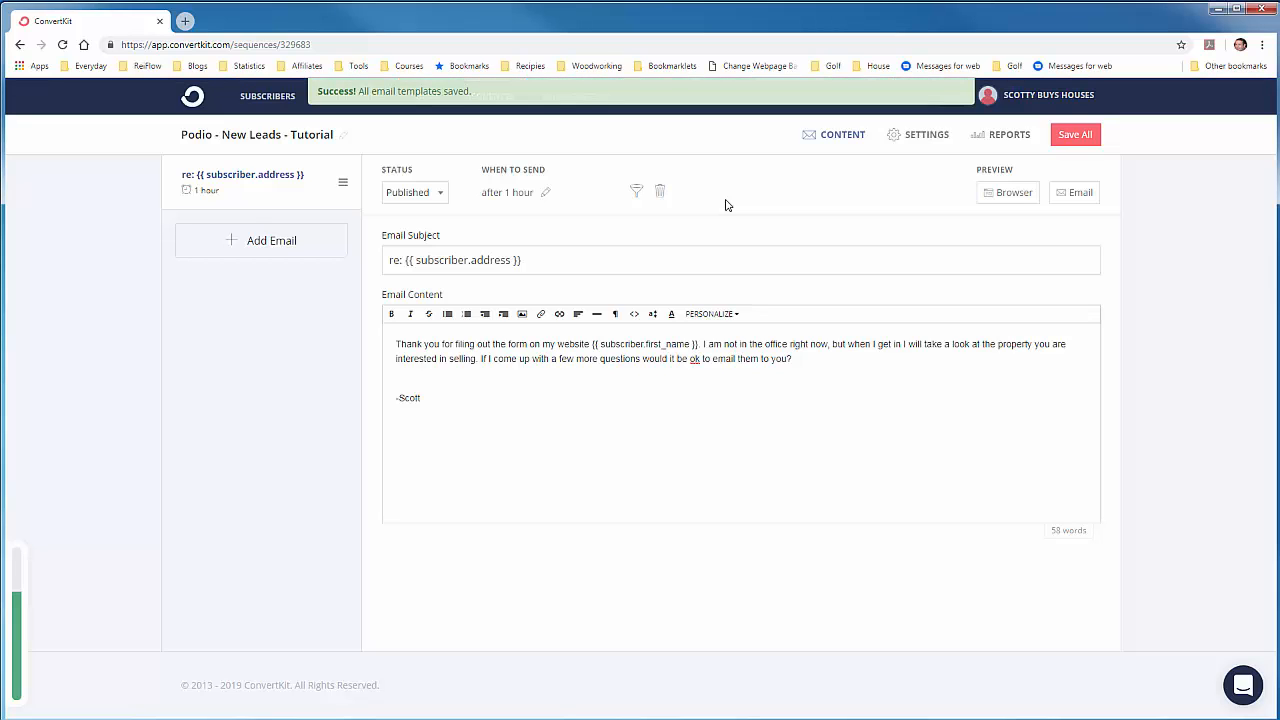
Add a second email to the sequence with the subject "A couple of questions about your property".
click(255, 243)
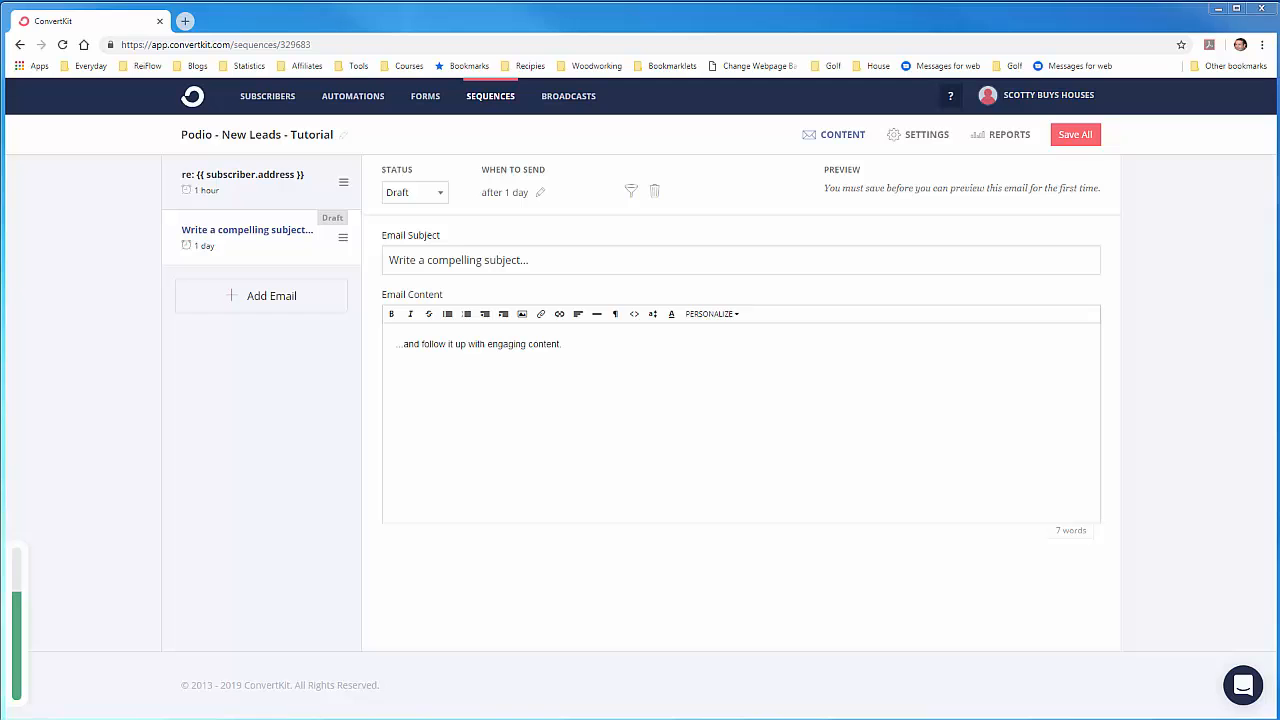
drag(529, 260, 387, 261)
text(A couple of questions about your property)
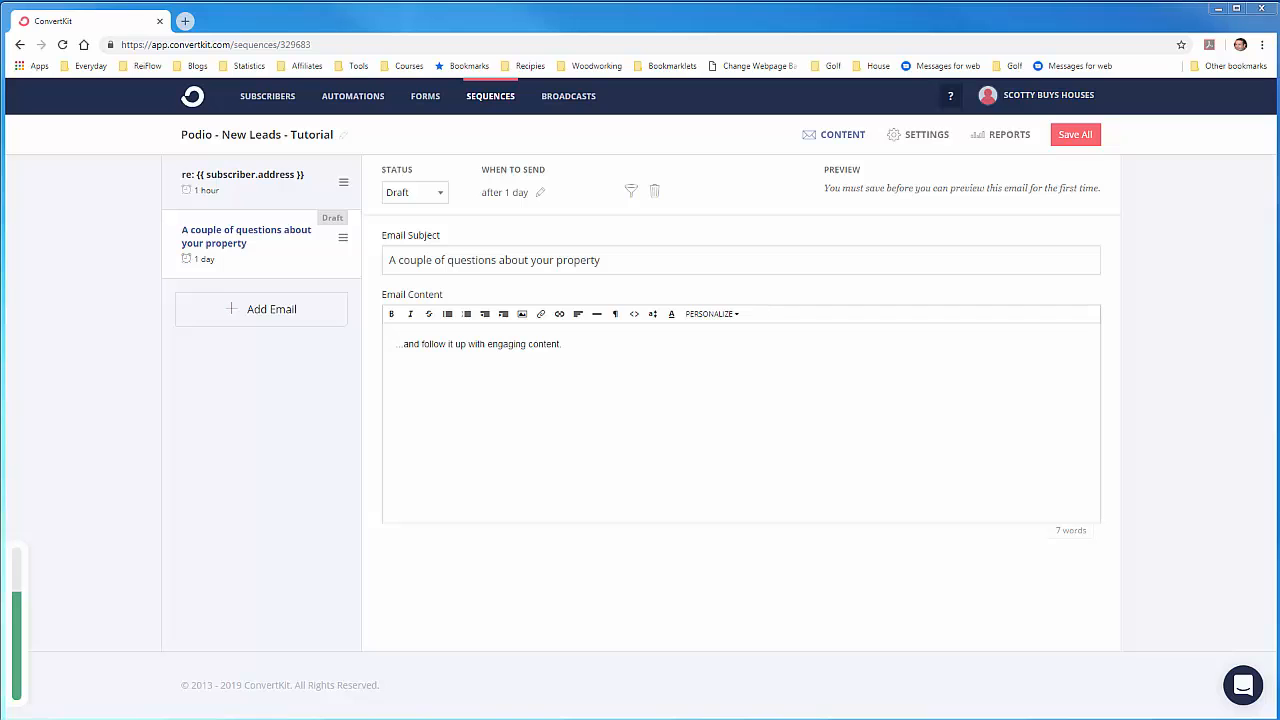
Replace the second email's placeholder body with the copied message beginning "Hey {{ subscriber.first_name }}, I actually do have a few more questions for you".
drag(563, 344, 401, 342)
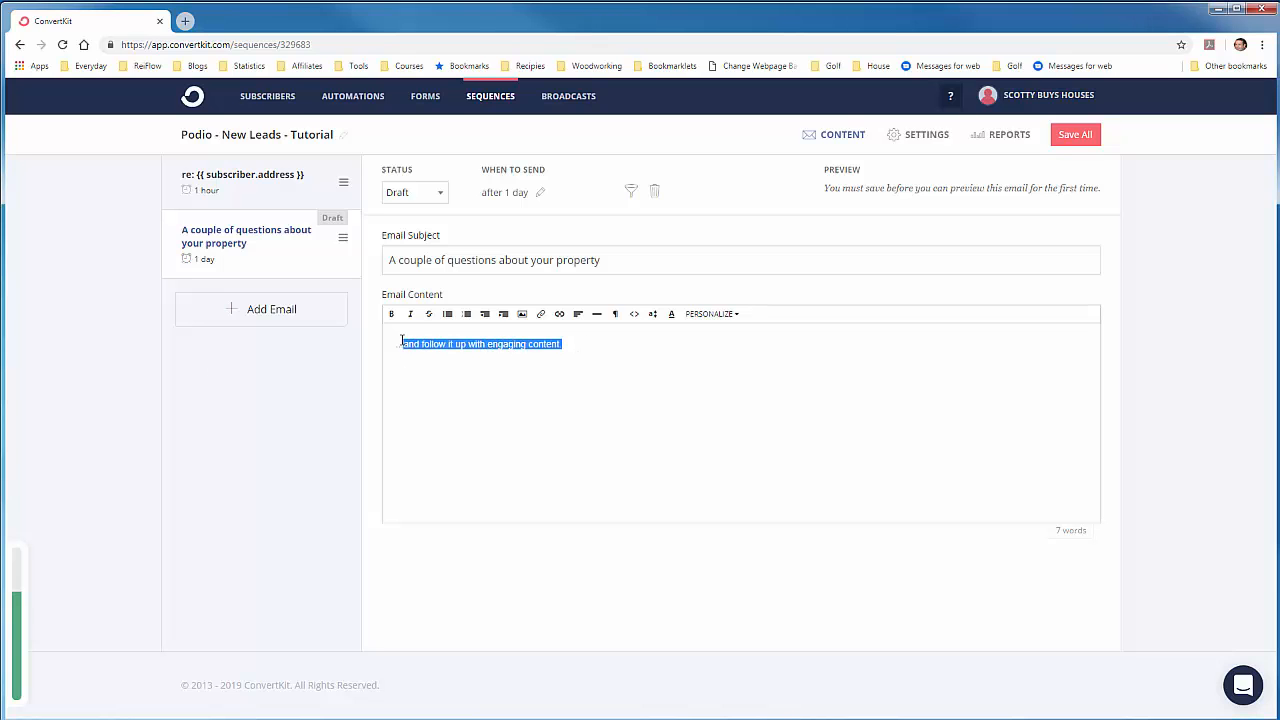
right_click(403, 343)
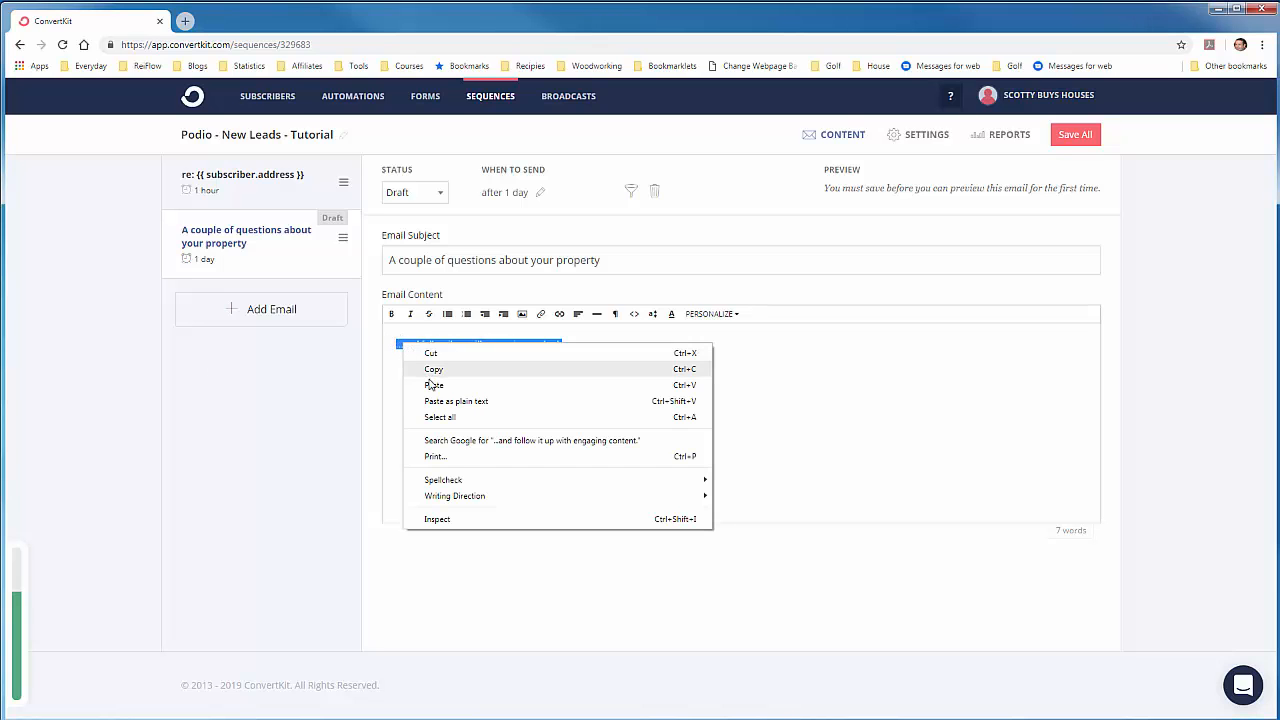
click(431, 385)
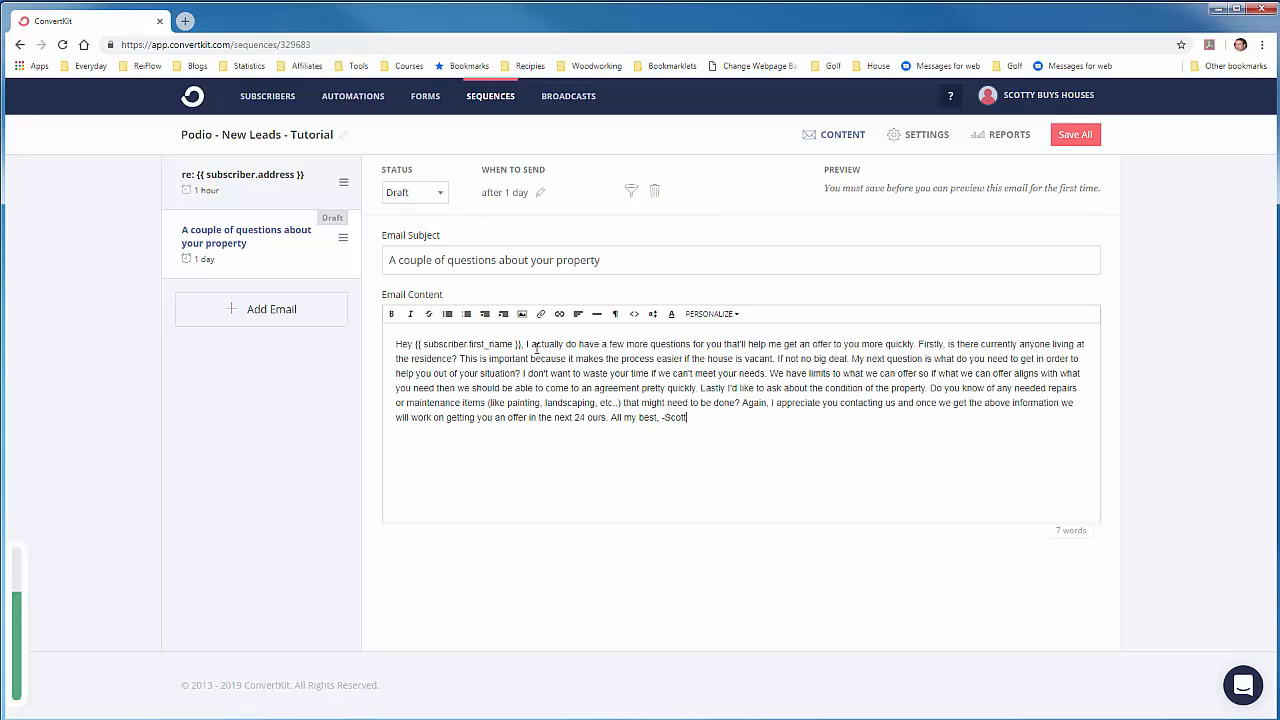
Split the second email's body into separate paragraphs for the greeting, each of the three questions, "All my best," and the signature.
click(930, 344)
key(Return)
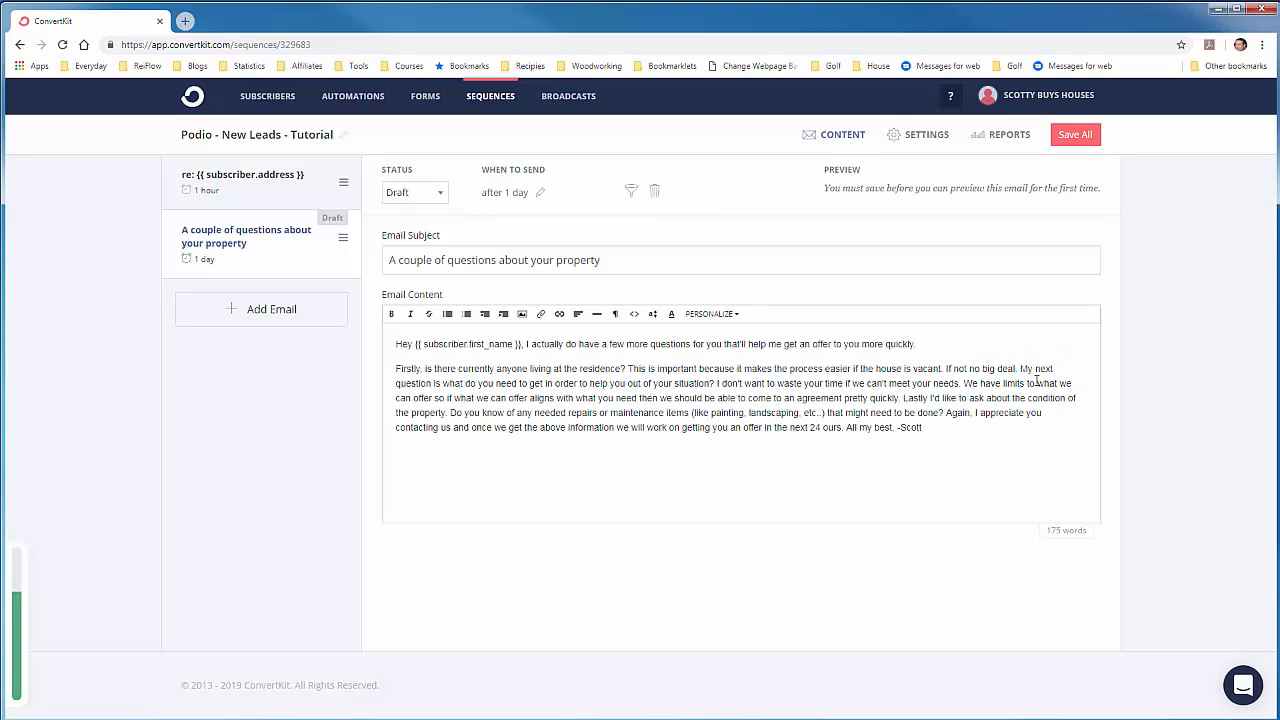
key(Return)
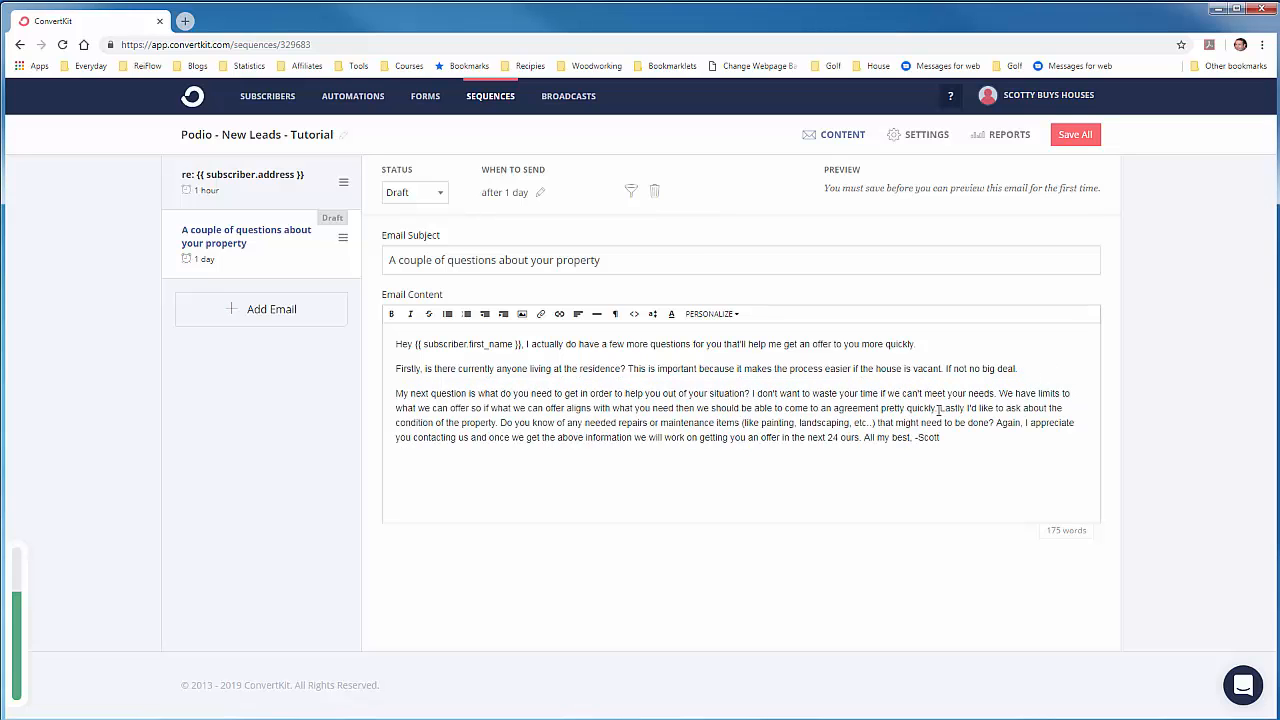
key(Return)
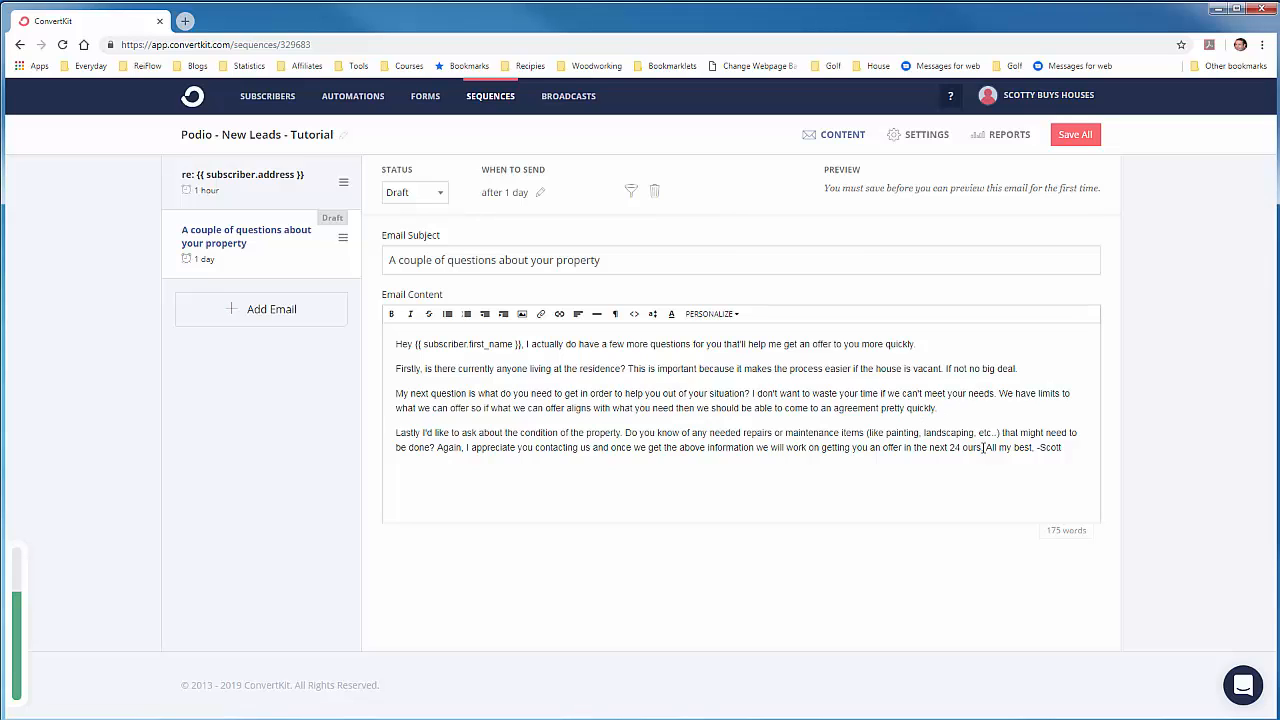
click(985, 447)
key(Return)
key(BackSpace)
key(Return)
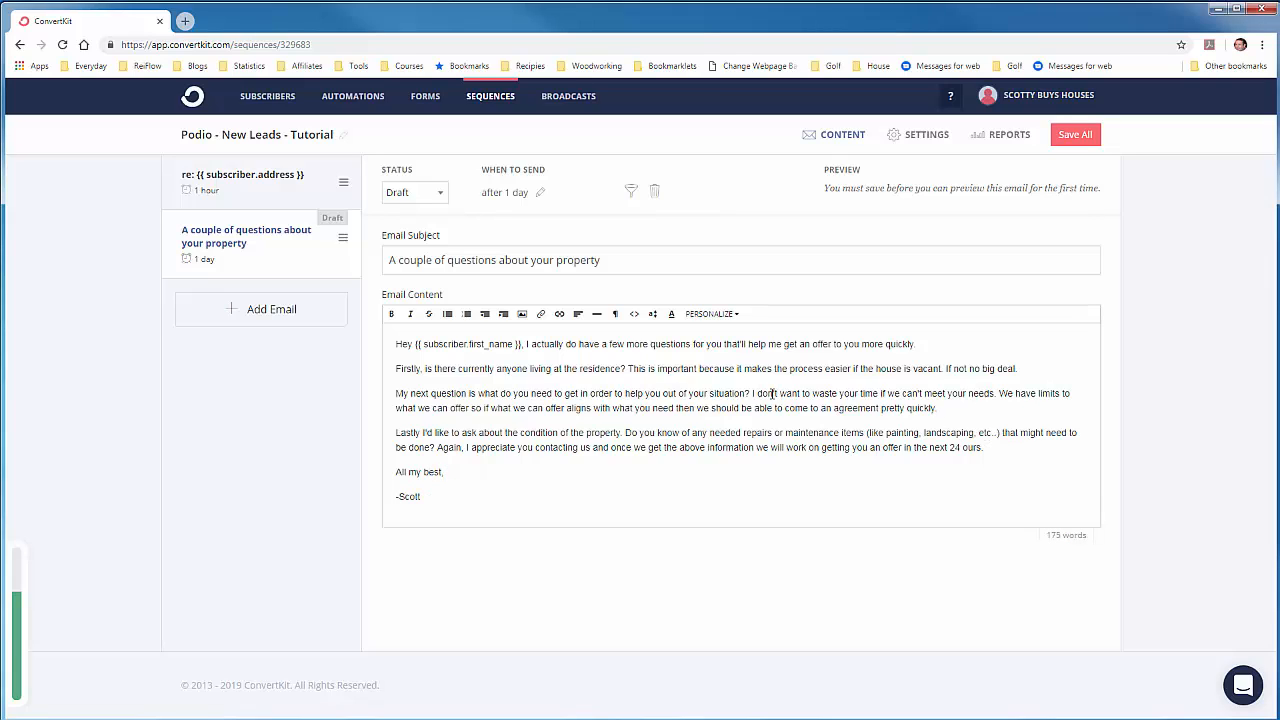
text(-)
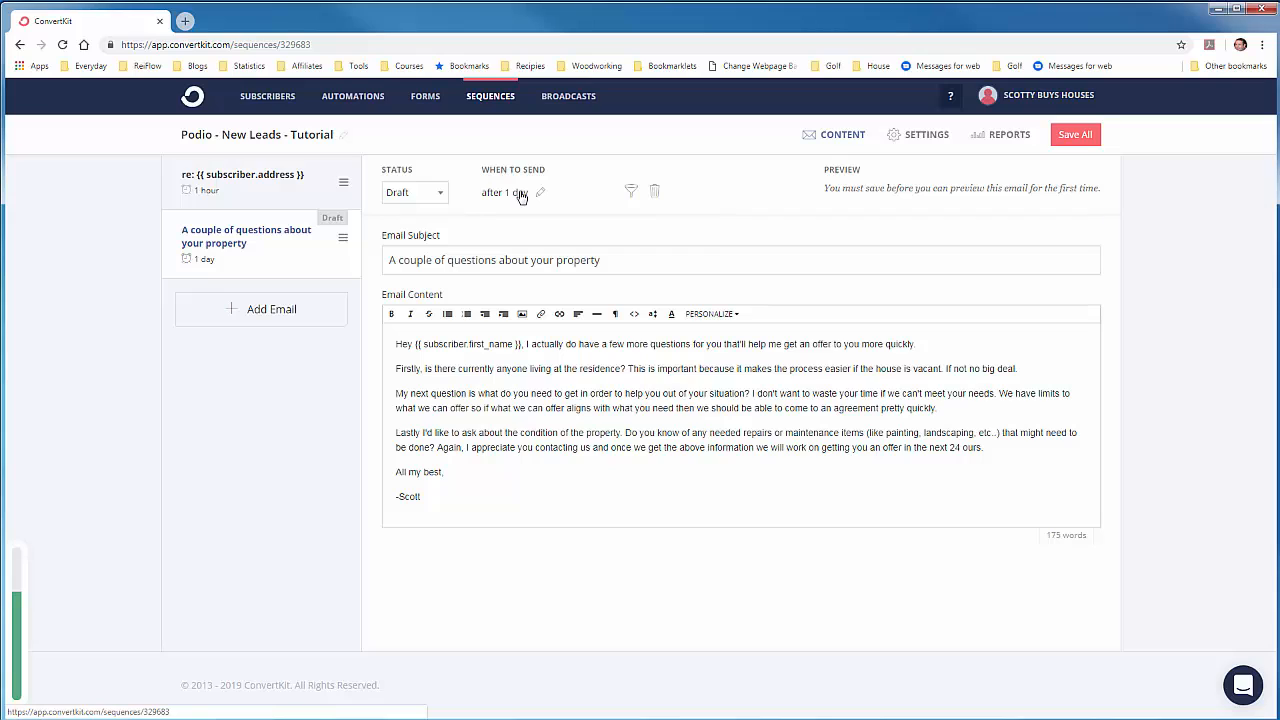
Set the second email's status to Published and save the sequence.
click(438, 193)
click(430, 225)
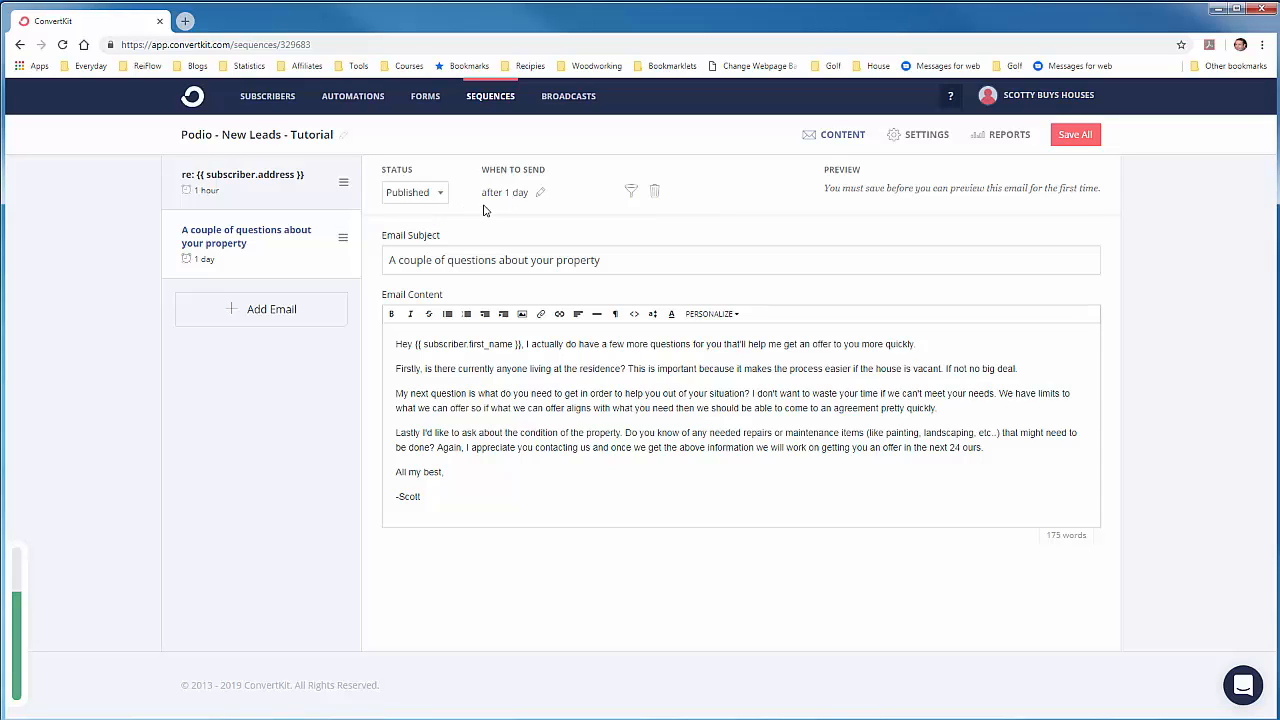
click(517, 200)
click(1075, 136)
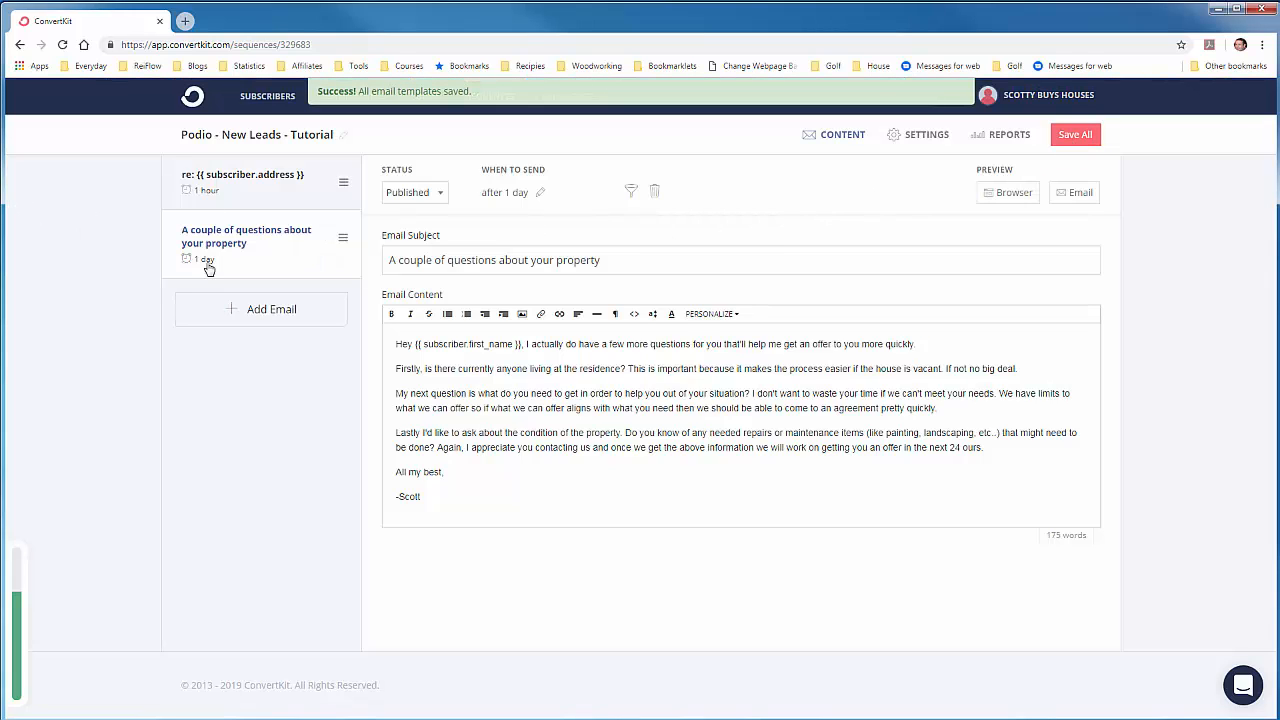
Add a third email to the sequence with the subject "Offer on {{ subscriber.address }}".
click(238, 310)
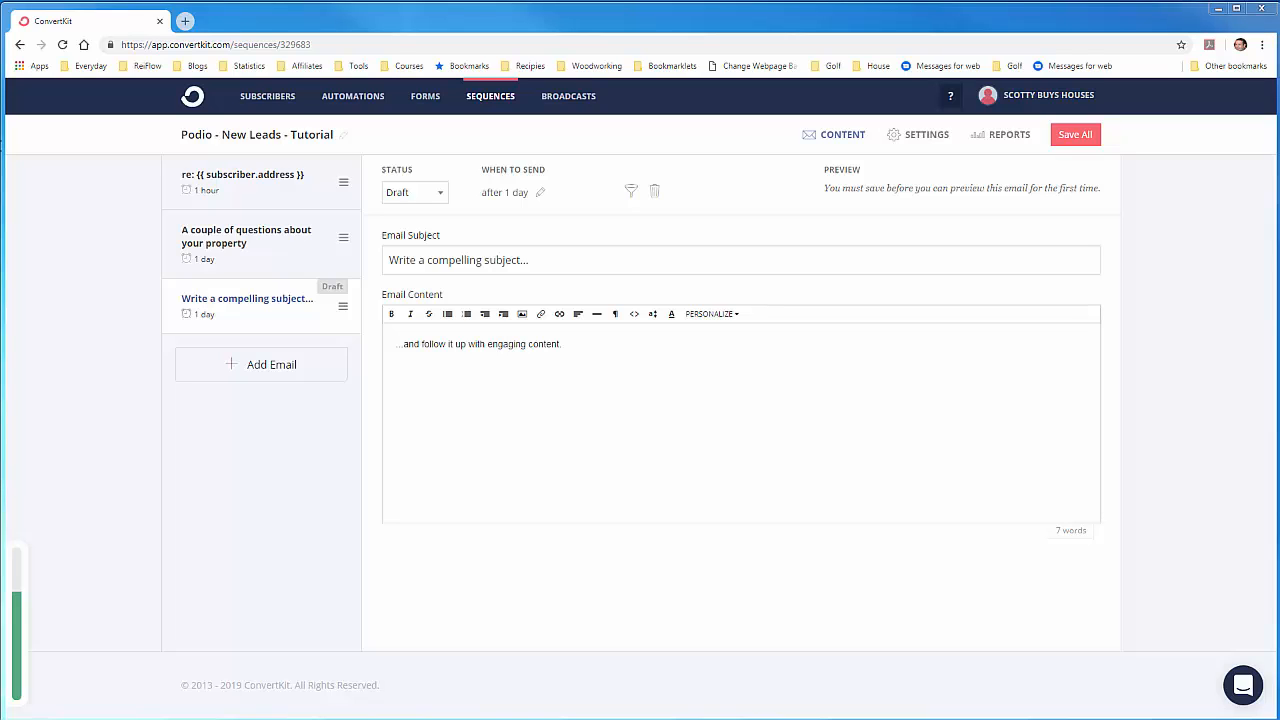
drag(528, 260, 384, 300)
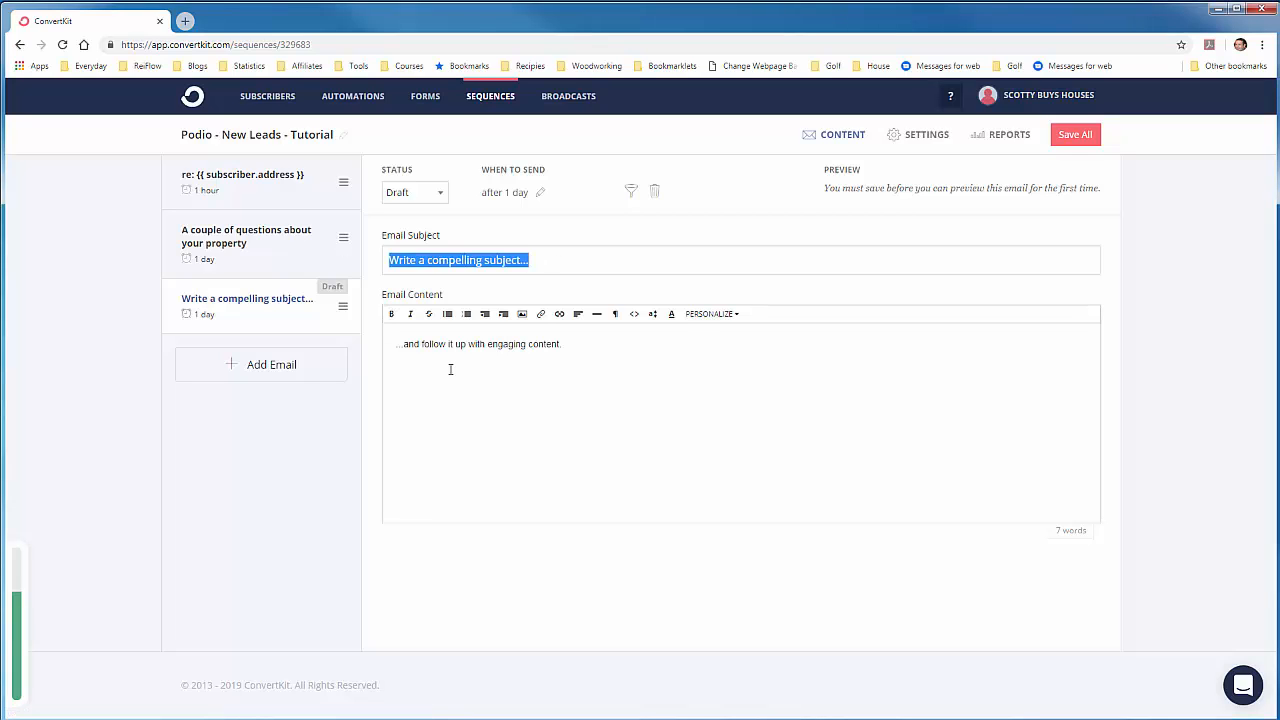
text(Offer o)
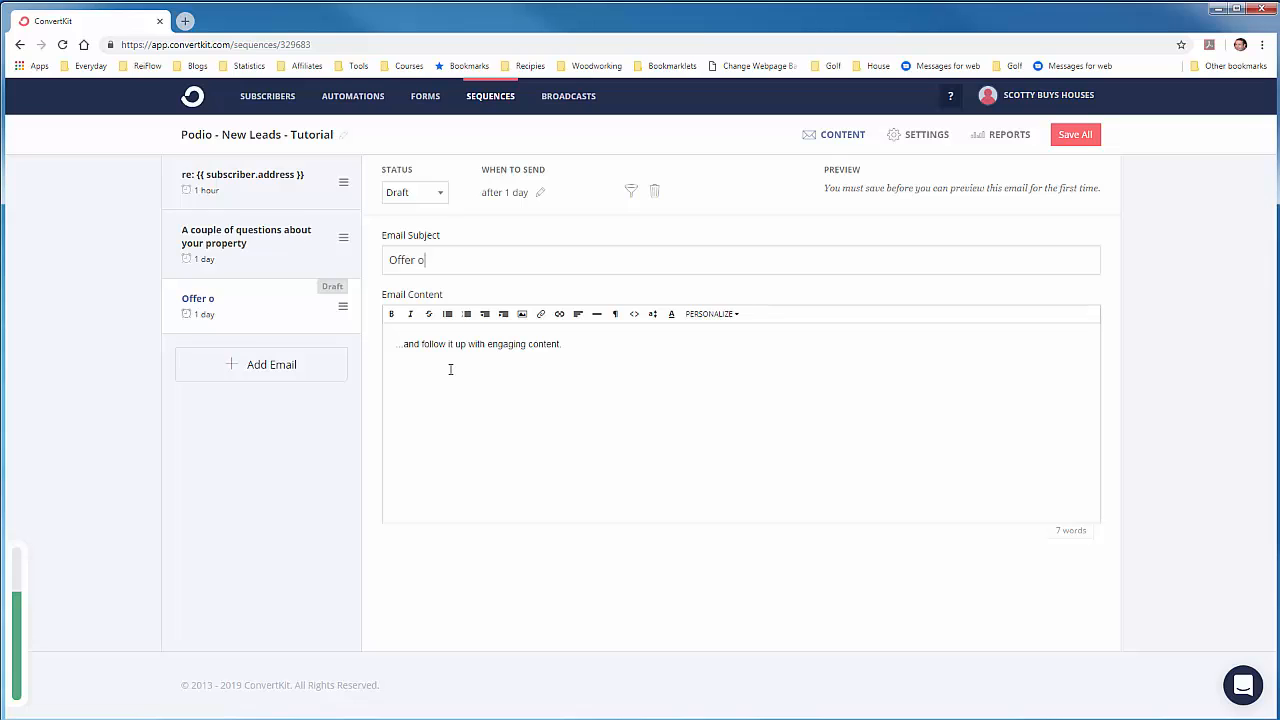
text(n {{ subscriber.address)
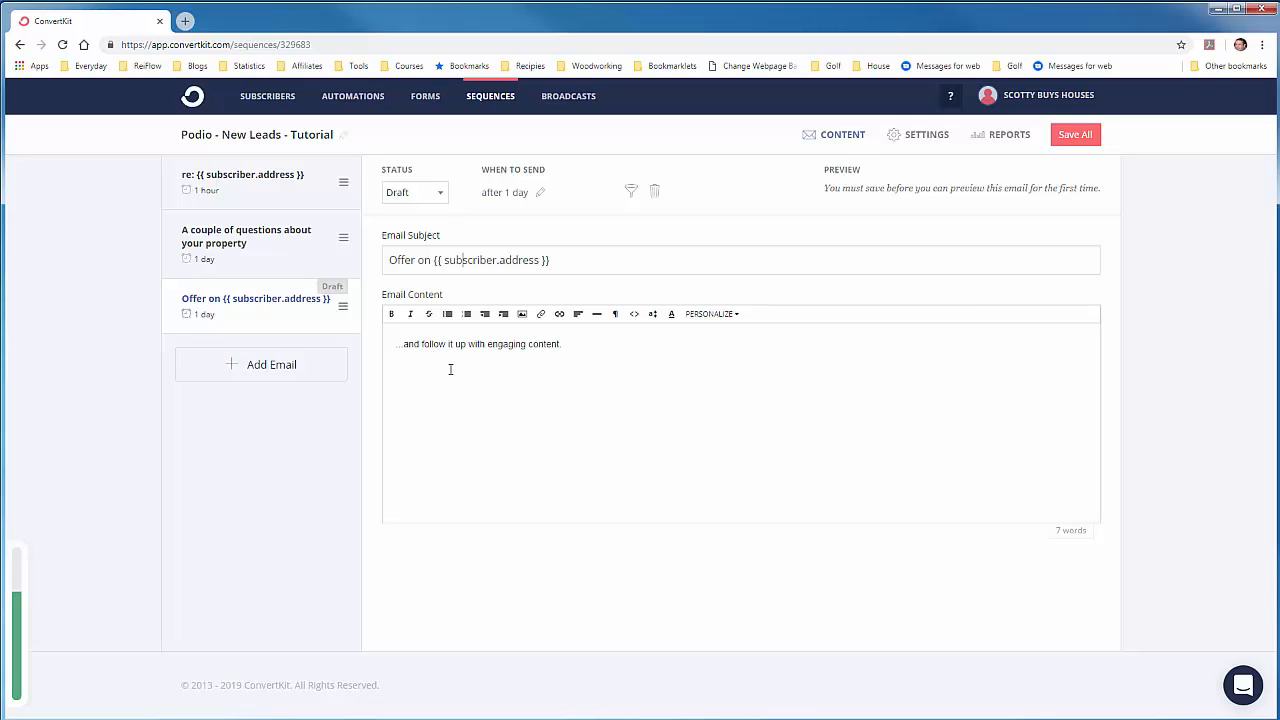
key(BackSpace)
key(Right)
click(712, 314)
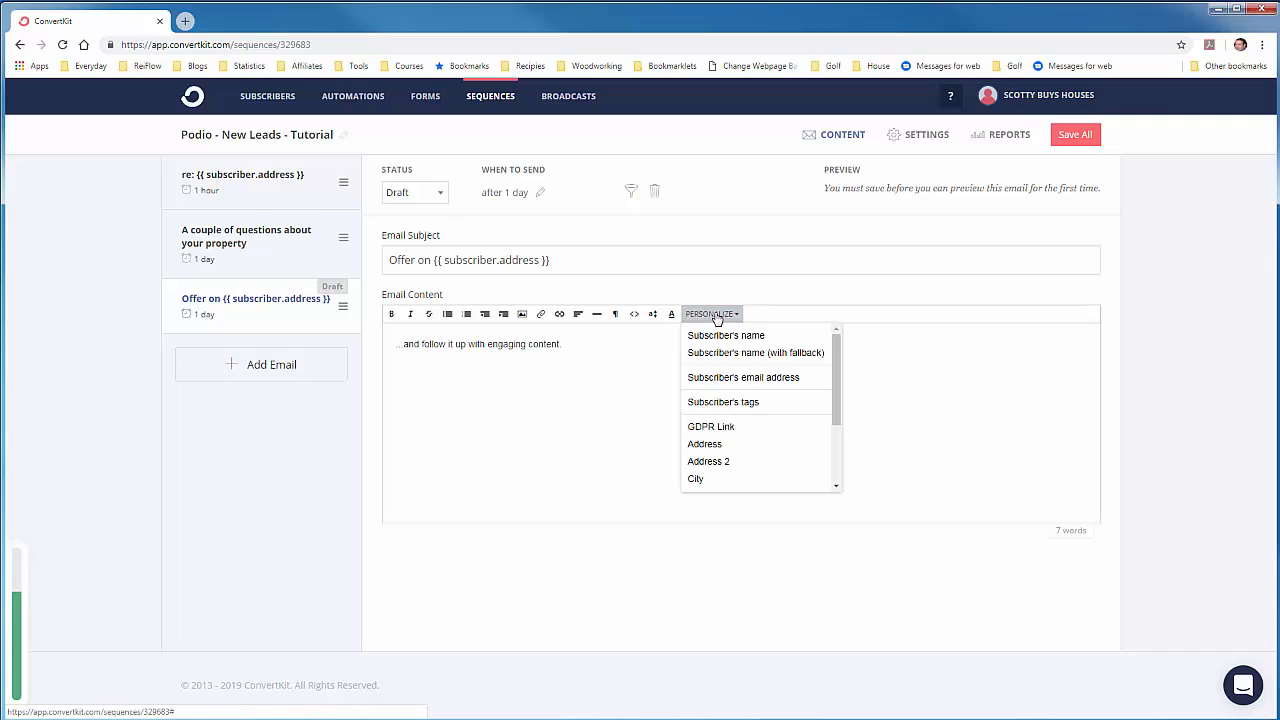
click(719, 446)
drag(491, 344, 397, 344)
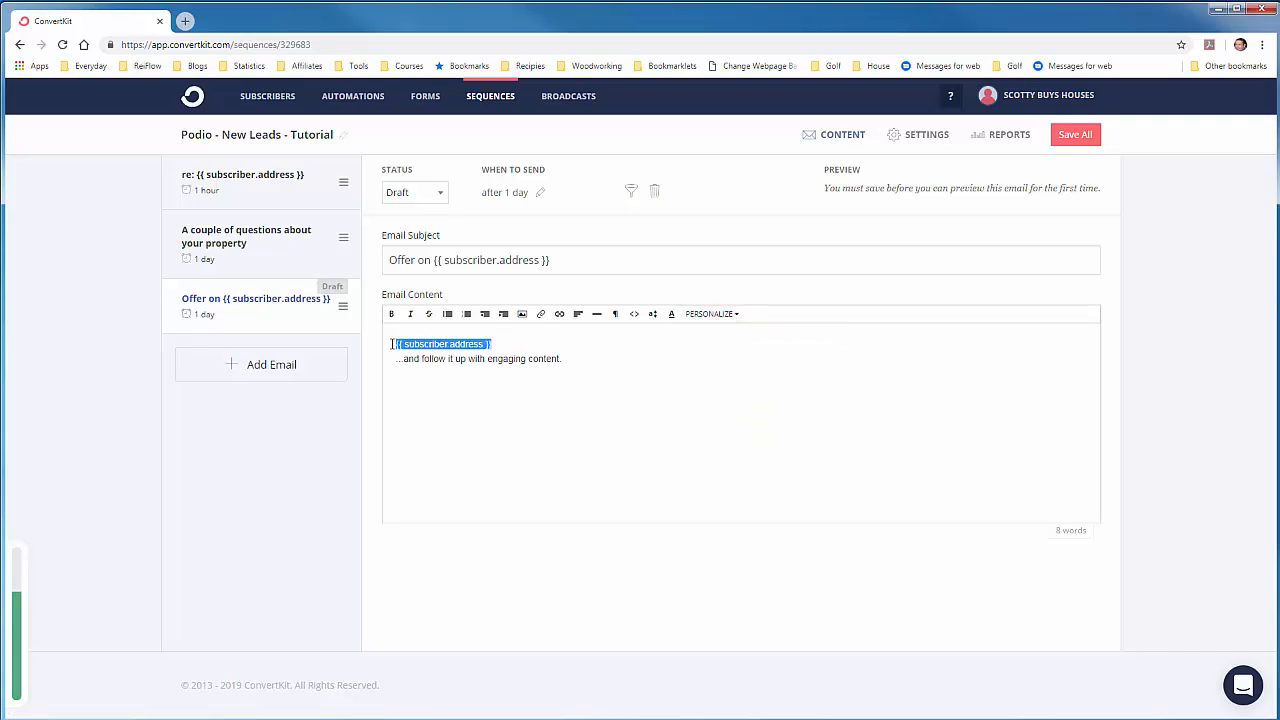
key(BackSpace)
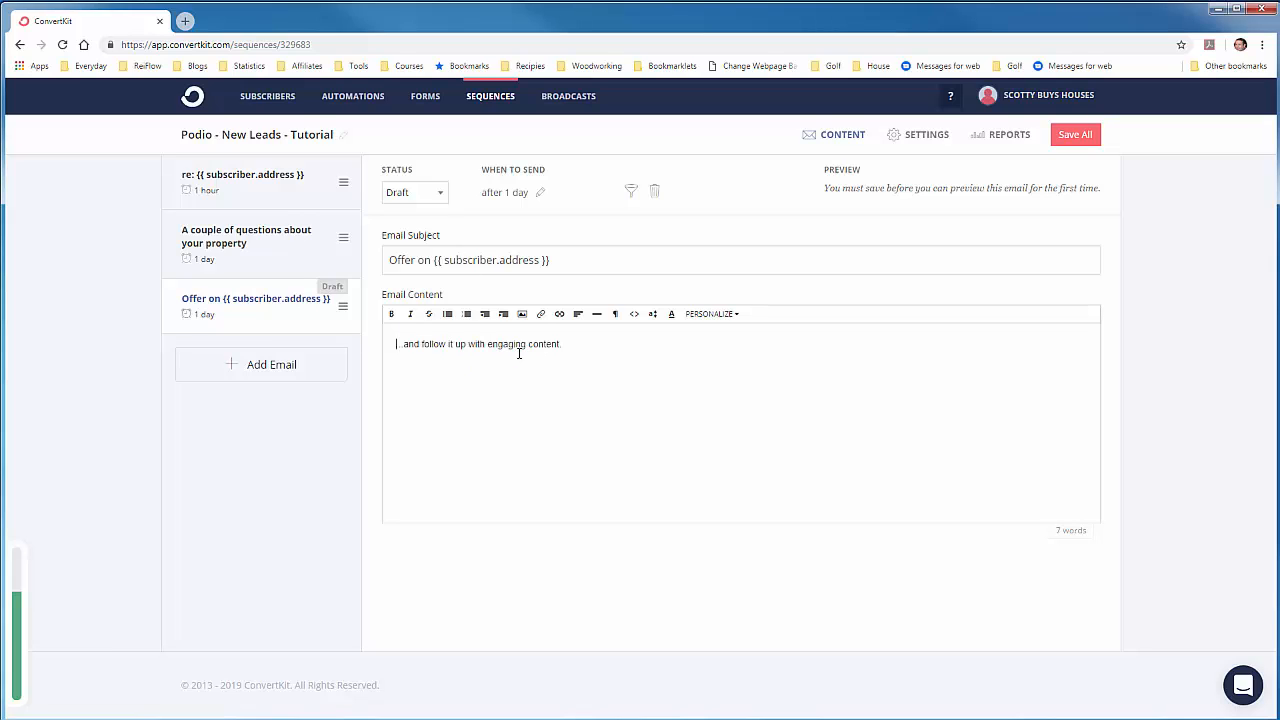
Replace the third email's placeholder body with a message announcing a fair offer, asking for the best number and time, signed with the sender's first name.
drag(563, 344, 392, 353)
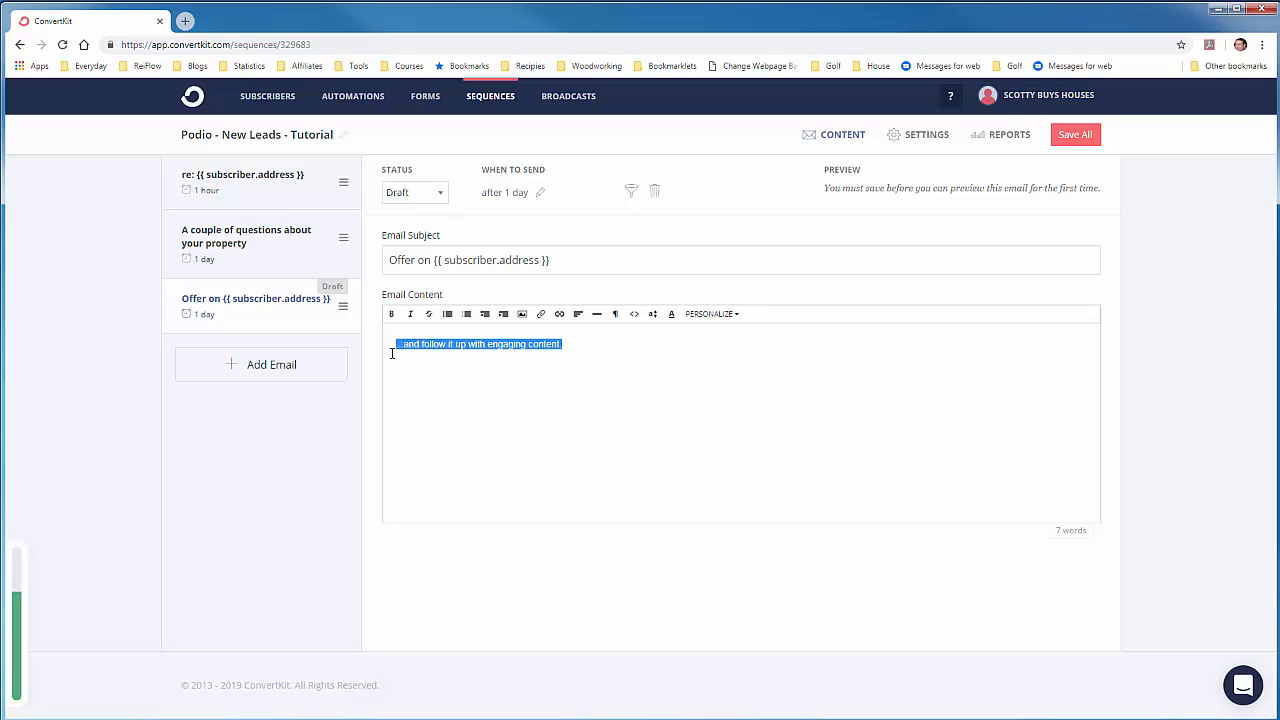
key(BackSpace)
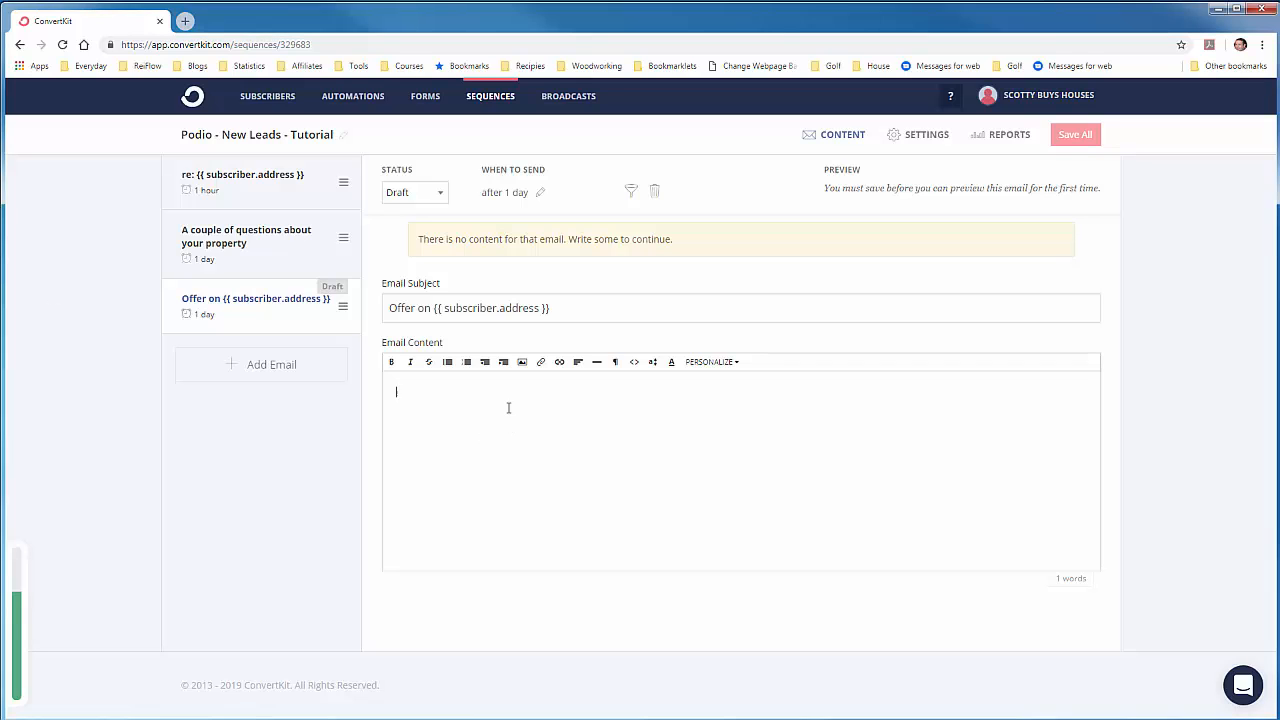
text(I was able to come up with what I believe is a fair offer that will work for both of us. Normally I like to give offers over the phone or in person. What is the best number to reach you and what time would work best for you?)
key(Return)
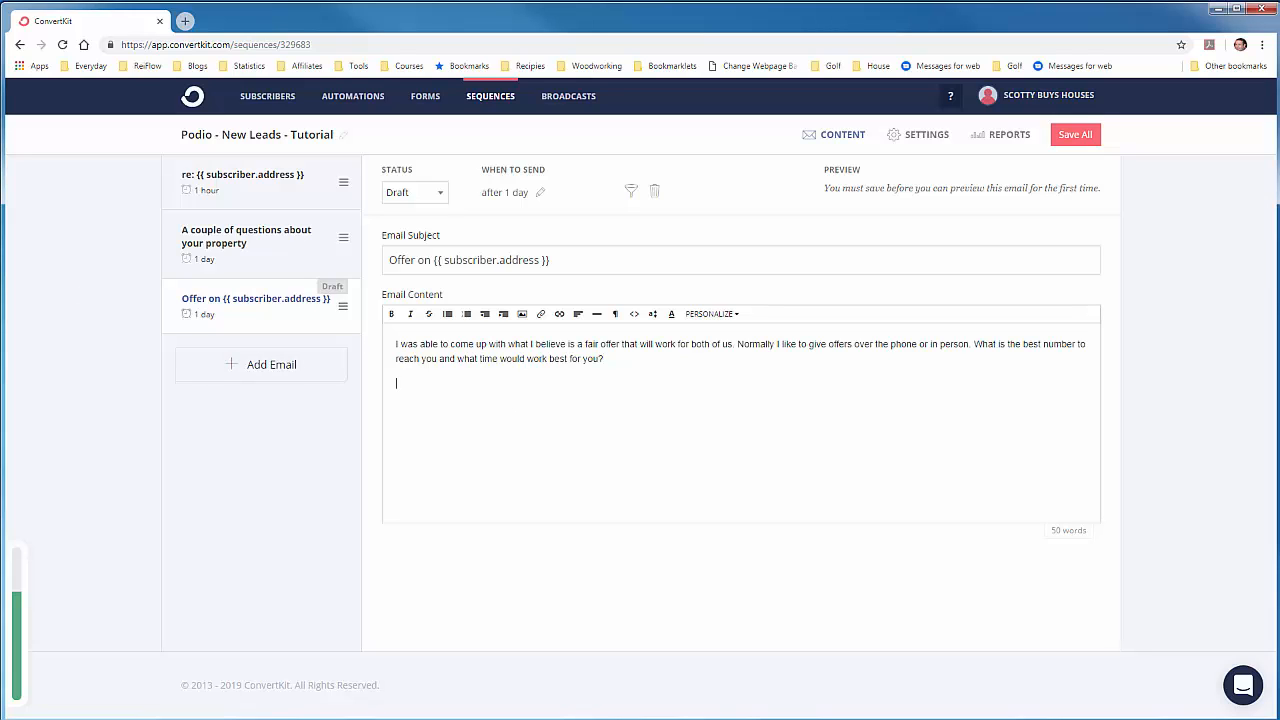
text(-Scott)
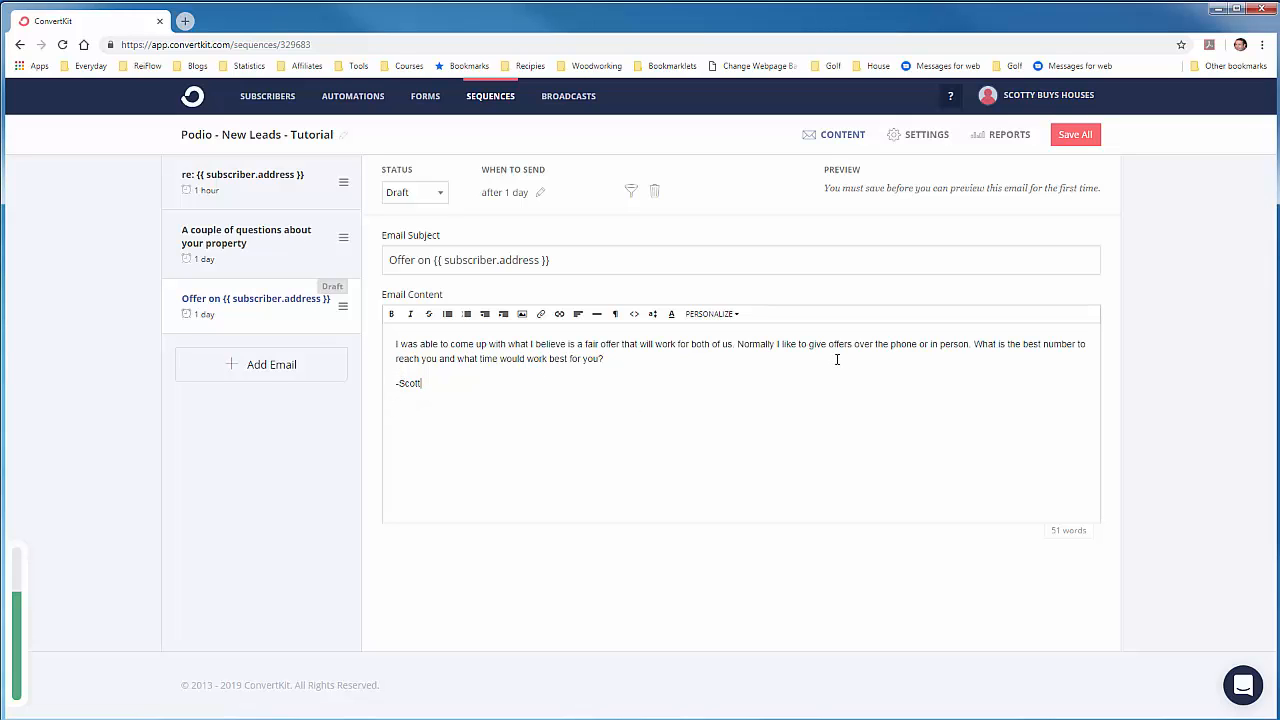
Check the third email's send timing, set its status to Published, and save the sequence.
click(508, 199)
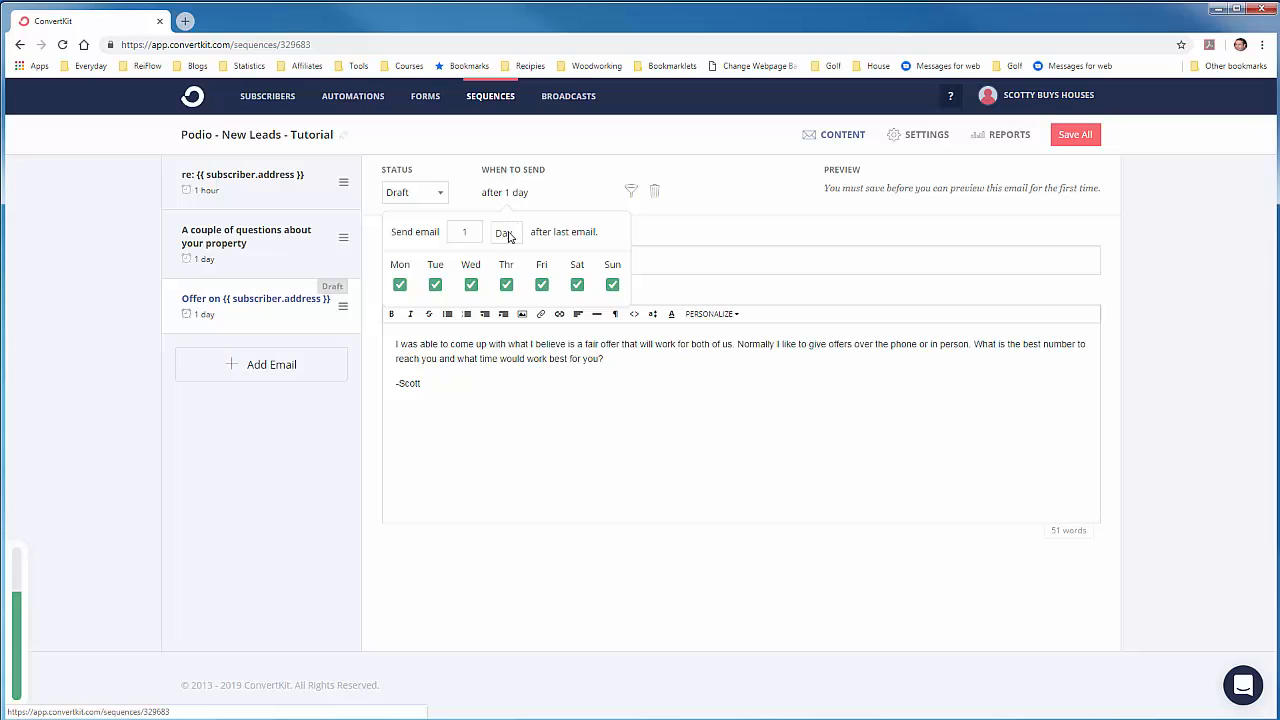
click(665, 240)
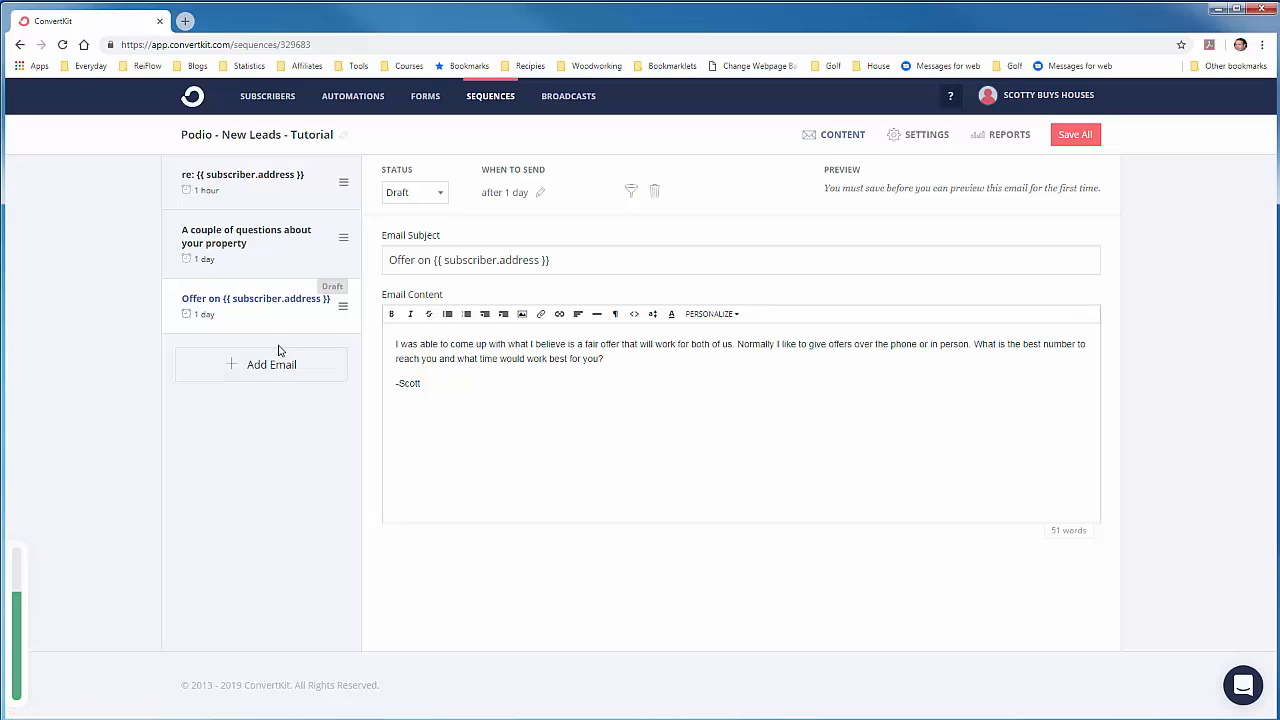
click(400, 194)
click(402, 222)
click(1070, 134)
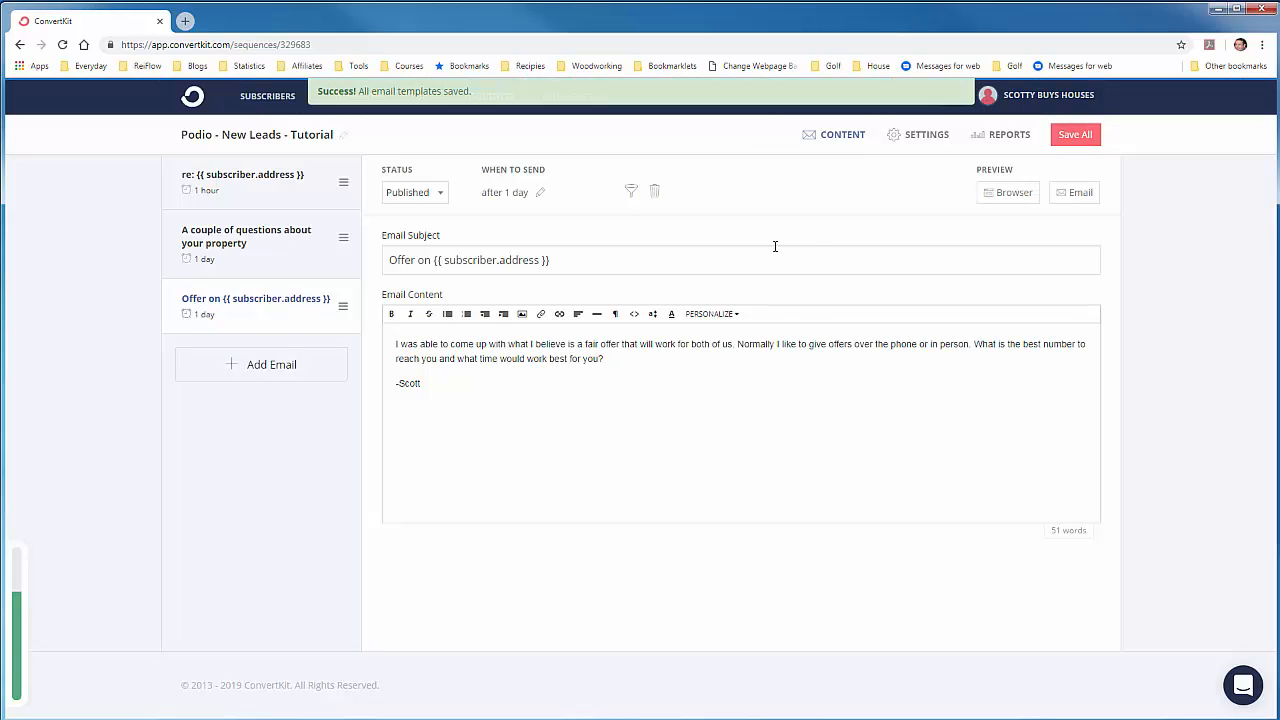